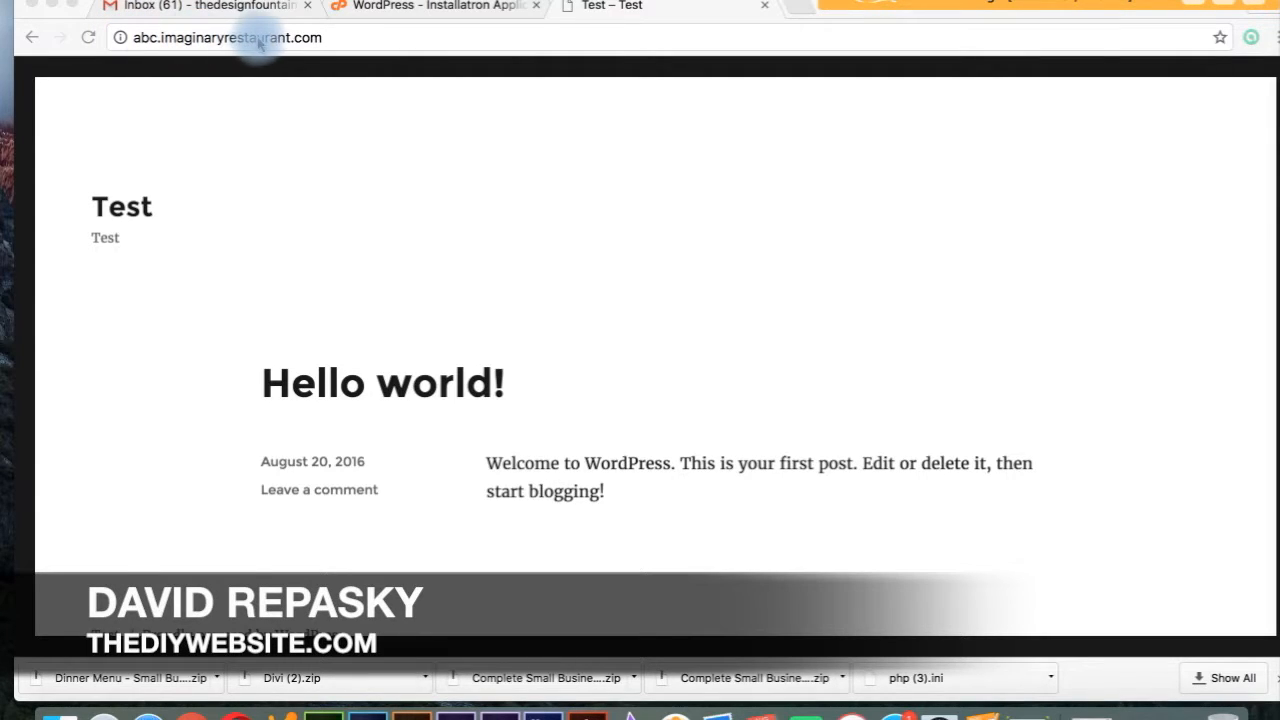
Append /wp-admin to the site address to load the admin login page.
{"action": "left_click", "coordinate": [365, 42]}
{"action": "left_click", "coordinate": [365, 42]}
{"action": "type", "text": "/"}
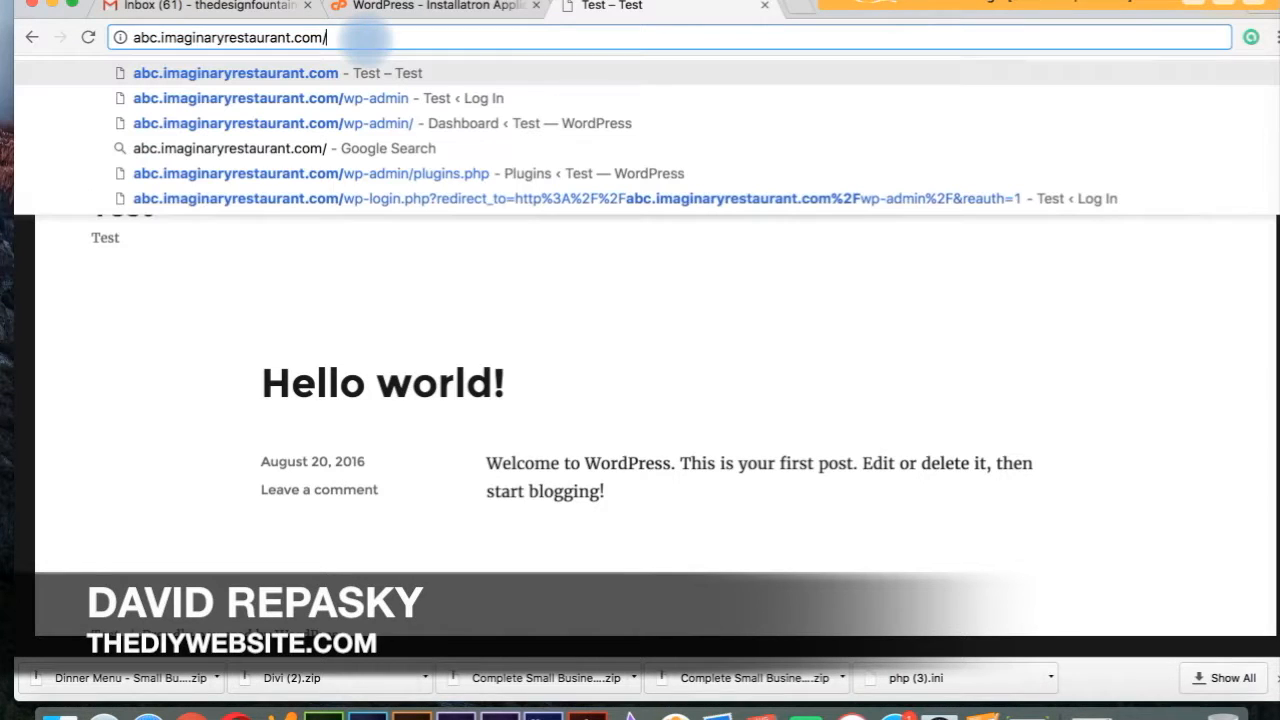
{"action": "type", "text": "wp-"}
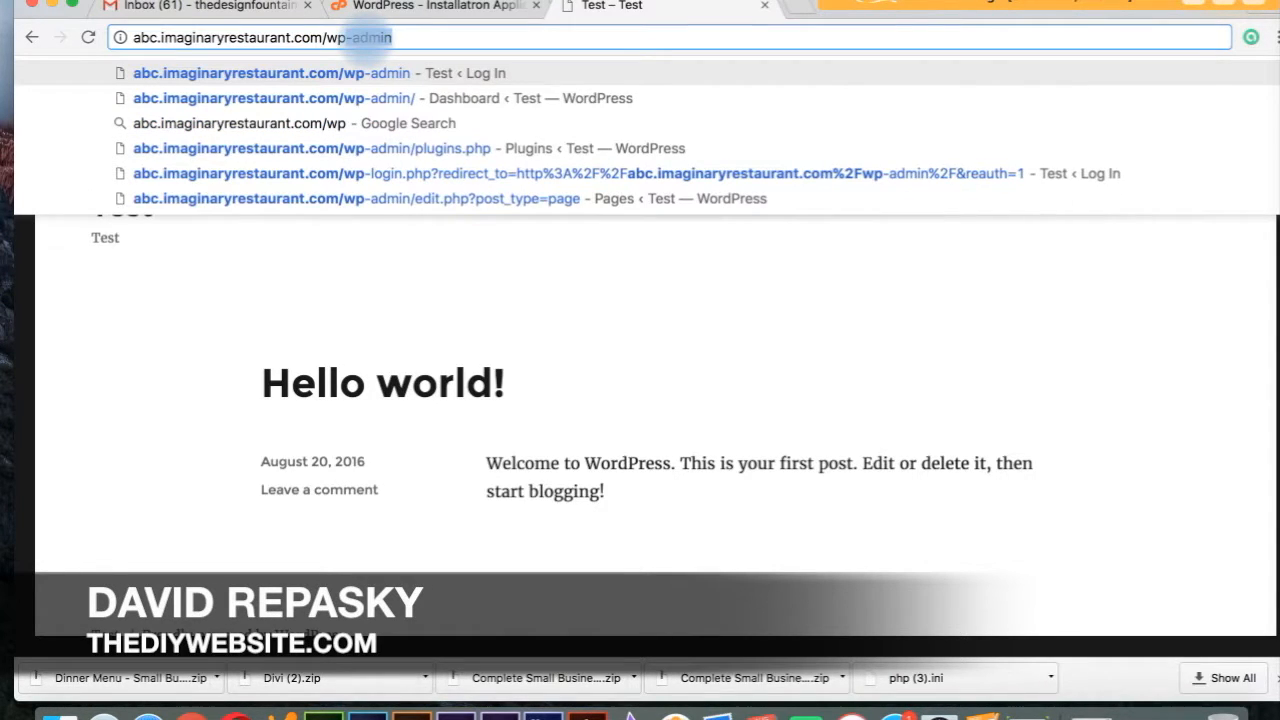
{"action": "type", "text": "admin"}
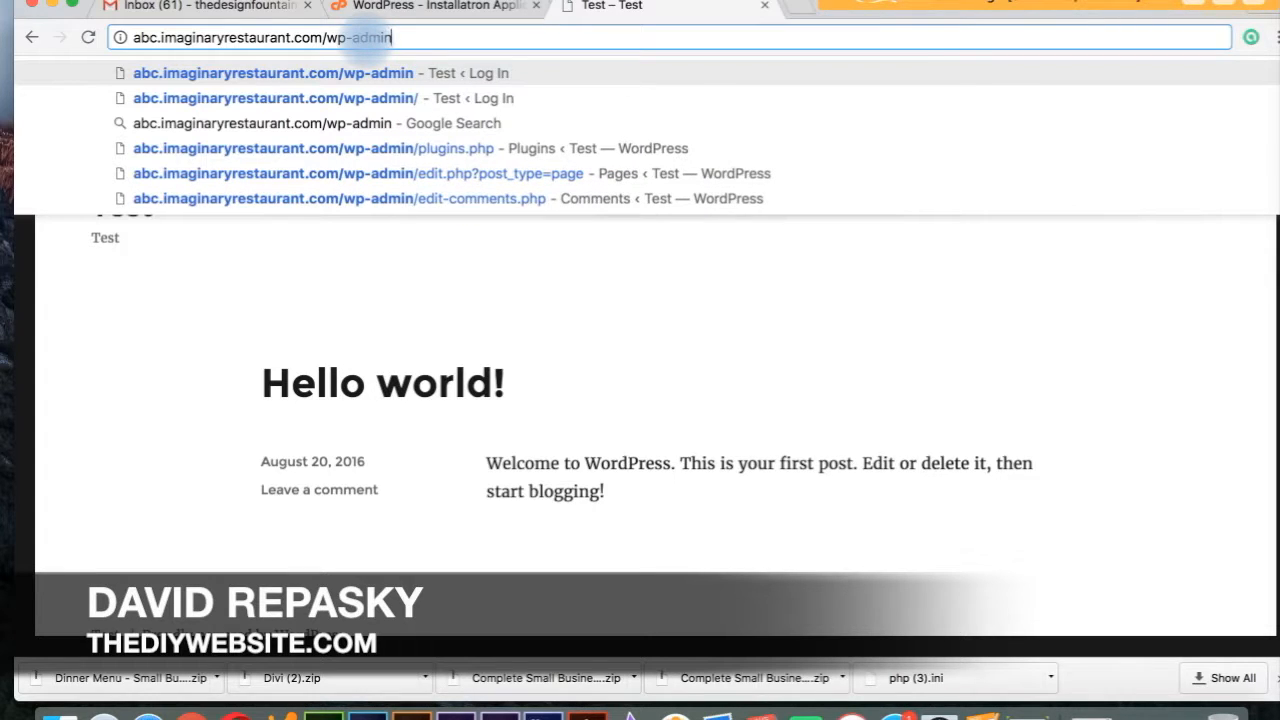
{"action": "key", "text": "Return"}
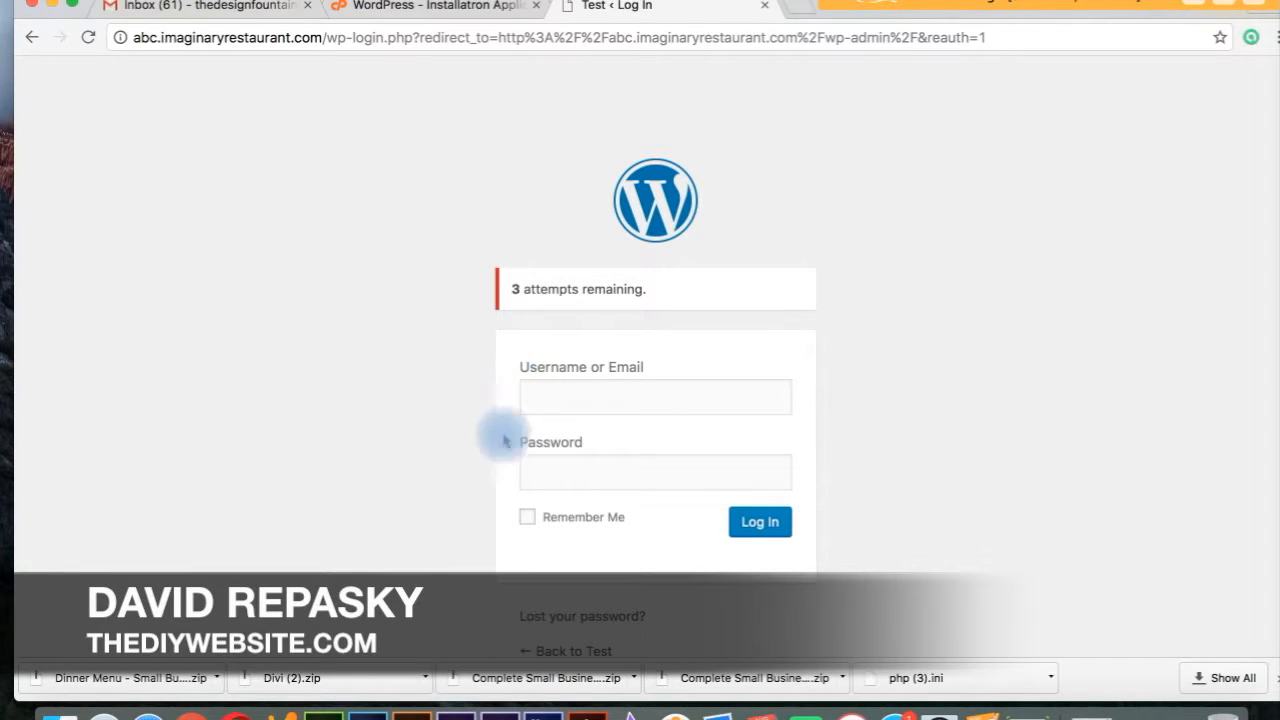
Log in with the administrator's username and password.
{"action": "left_click", "coordinate": [543, 394]}
{"action": "type", "text": "UserAdmin"}
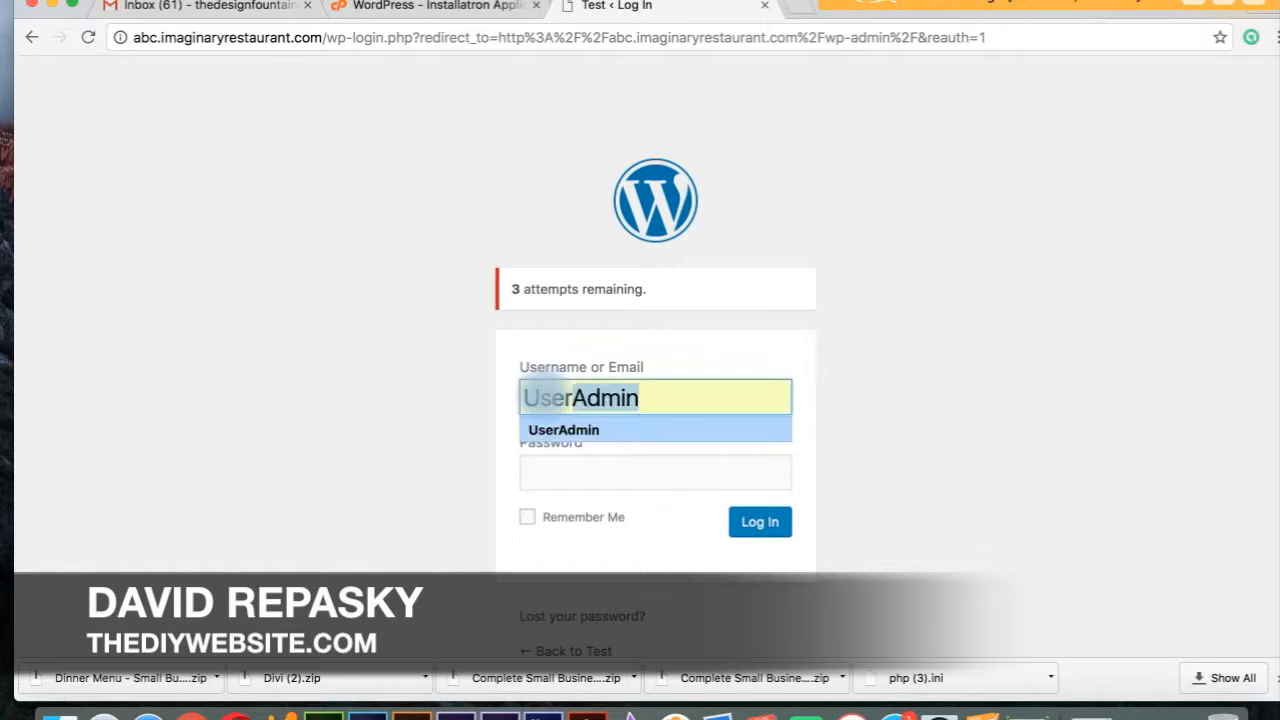
{"action": "key", "text": "Tab"}
{"action": "type", "text": "********"}
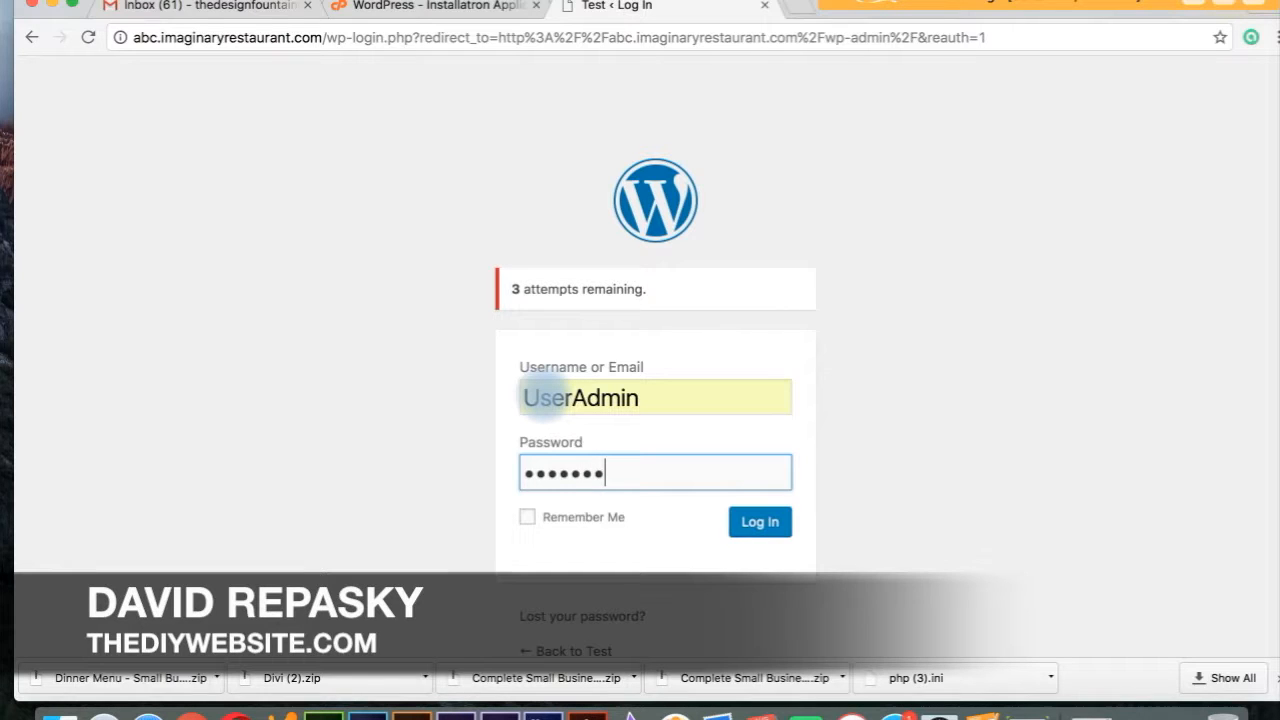
{"action": "type", "text": "**"}
{"action": "key", "text": "Return"}
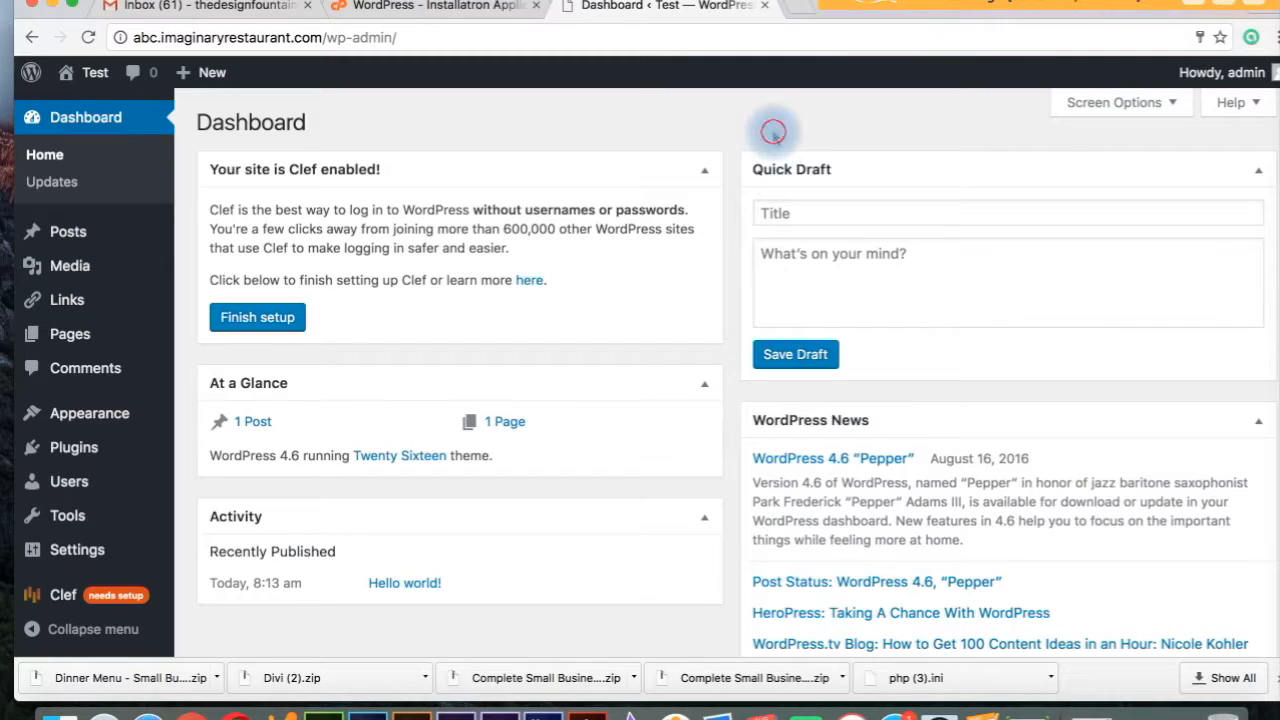
Scroll through the Test site's Dashboard panels to review posts, pages and the WordPress version.
{"action": "scroll", "coordinate": [775, 128], "scroll_direction": "down", "scroll_amount": 3}
{"action": "scroll", "coordinate": [775, 128], "scroll_direction": "up", "scroll_amount": 3}
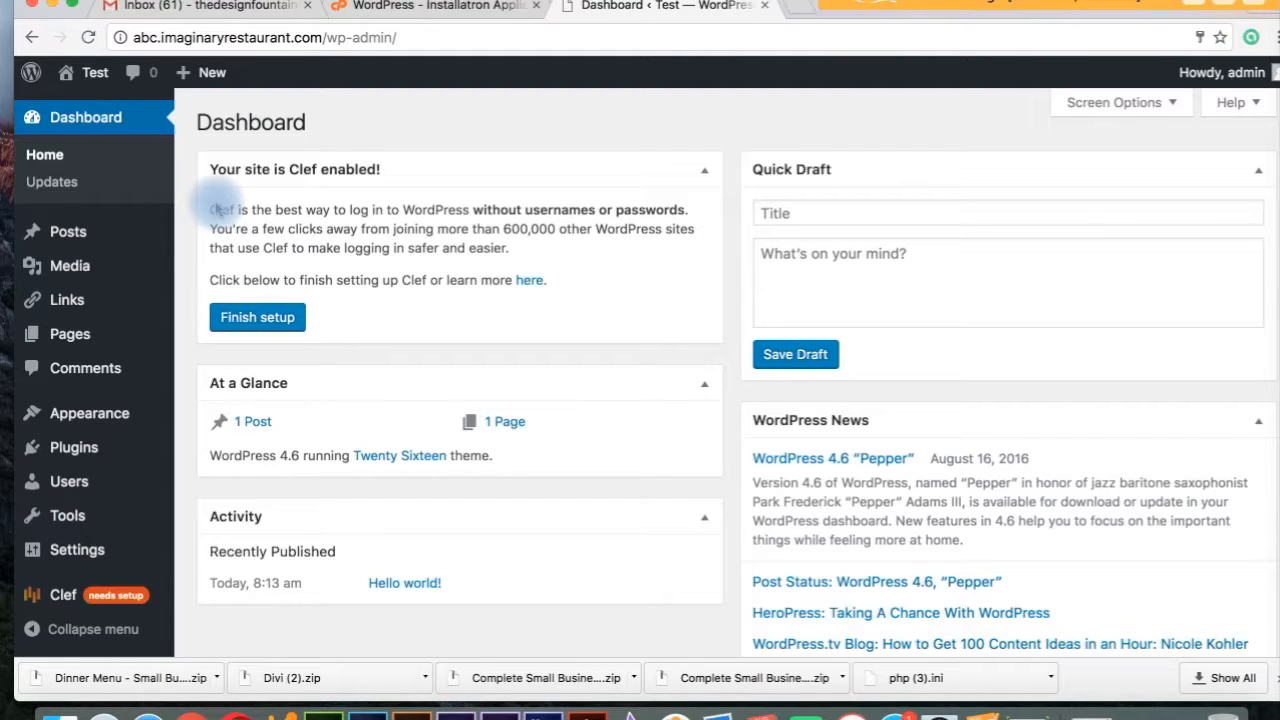
{"action": "mouse_move", "coordinate": [95, 78]}
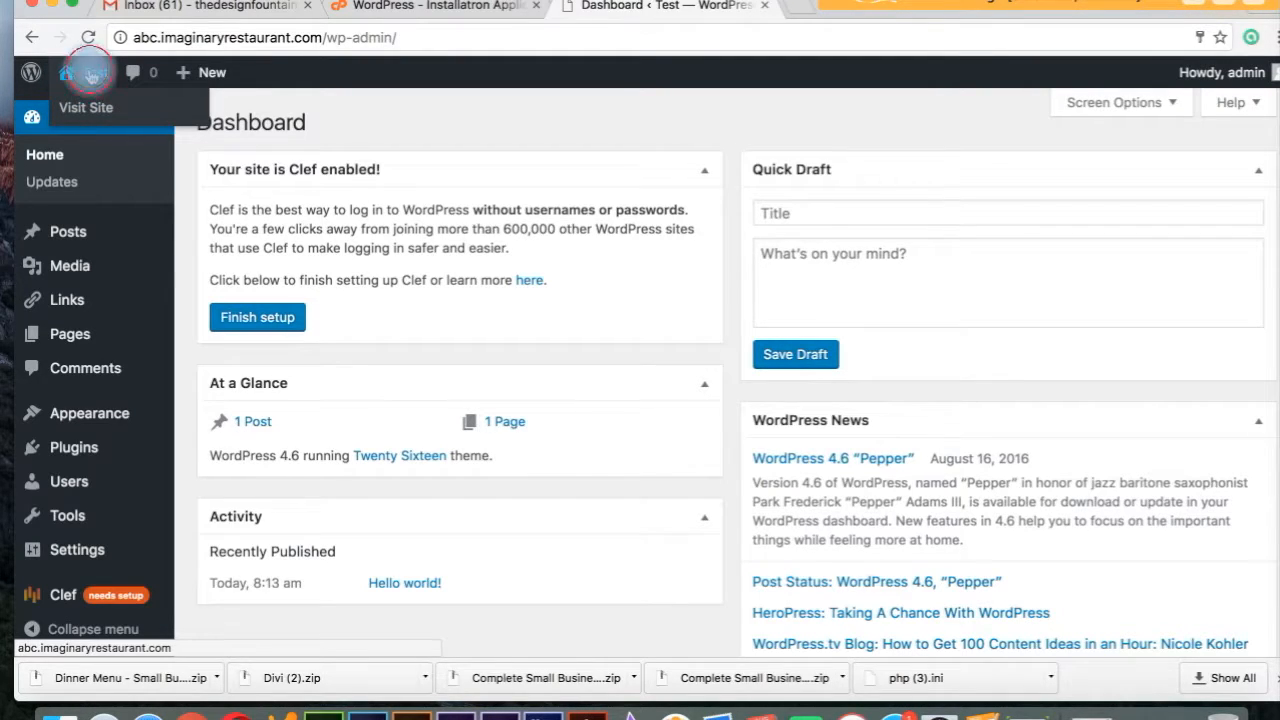
{"action": "left_click", "coordinate": [89, 80]}
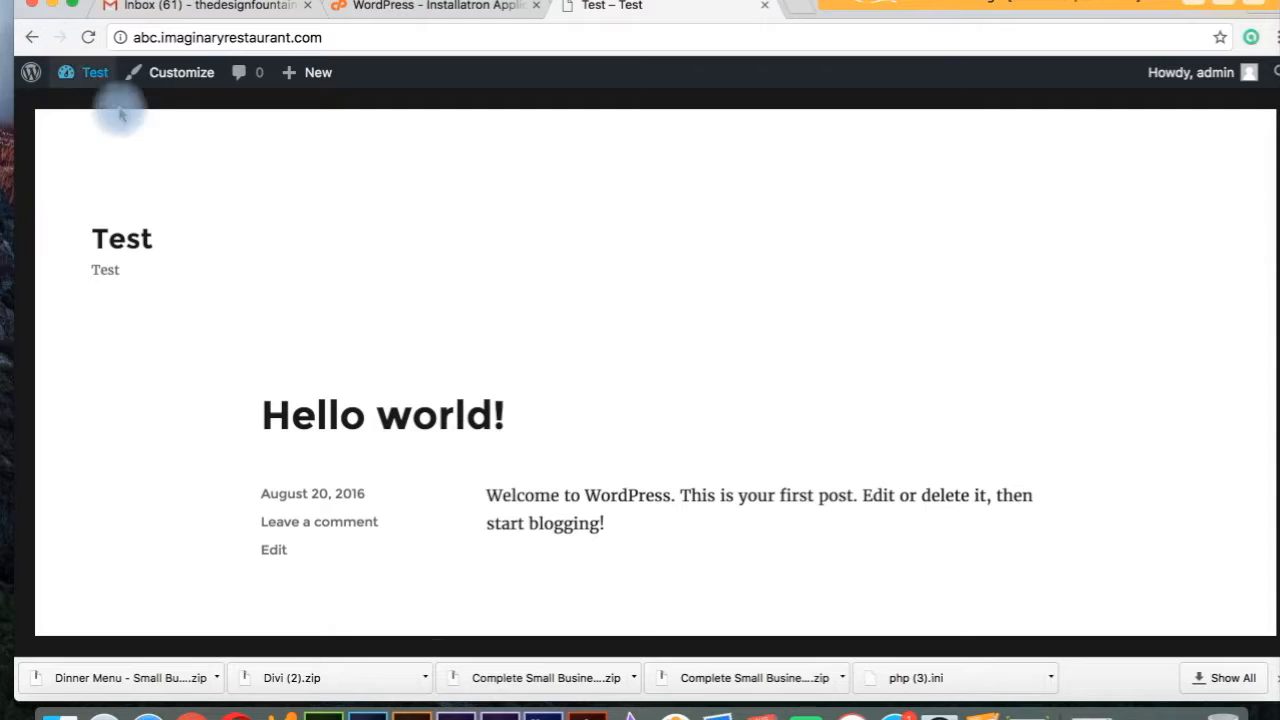
{"action": "mouse_move", "coordinate": [88, 84]}
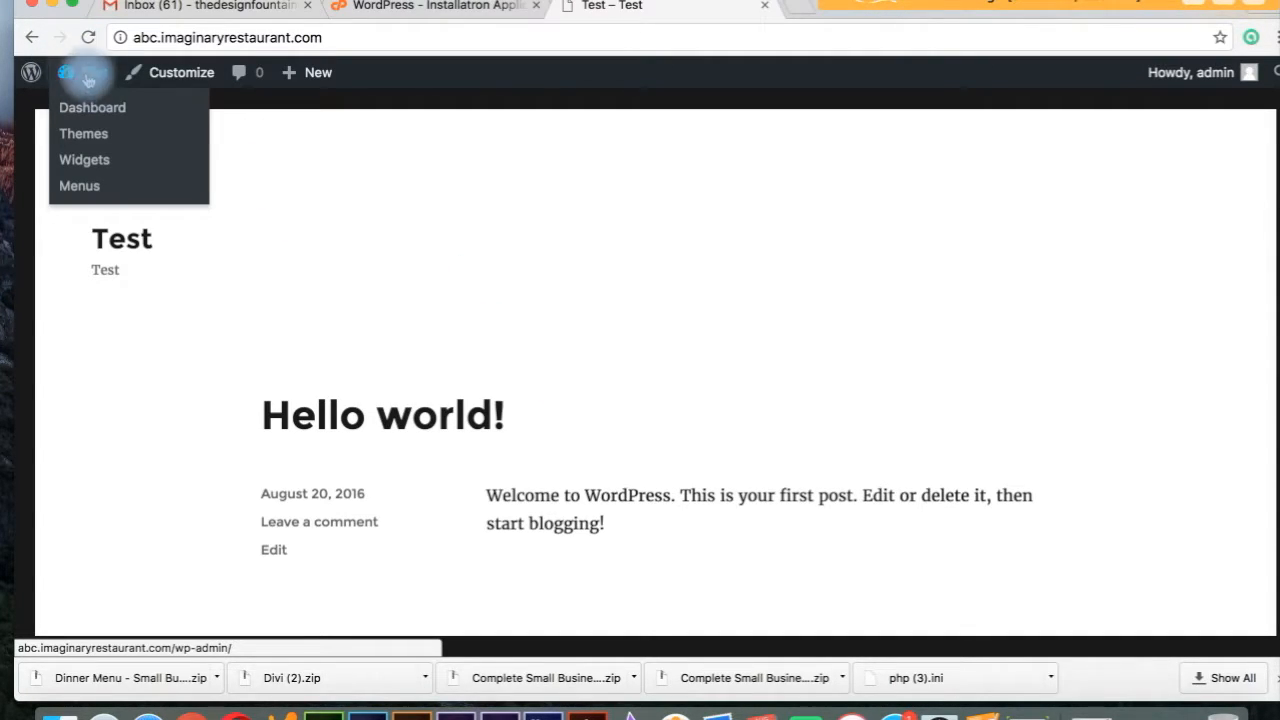
{"action": "left_click", "coordinate": [78, 78]}
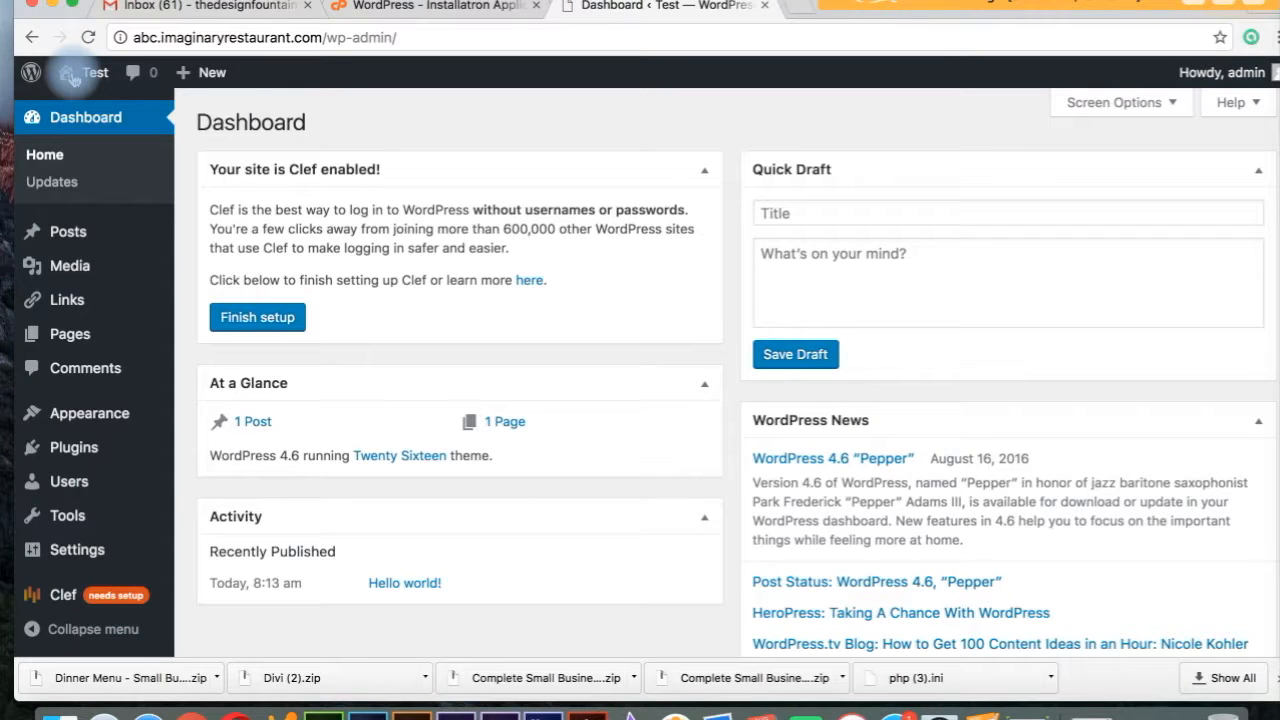
{"action": "mouse_move", "coordinate": [78, 80]}
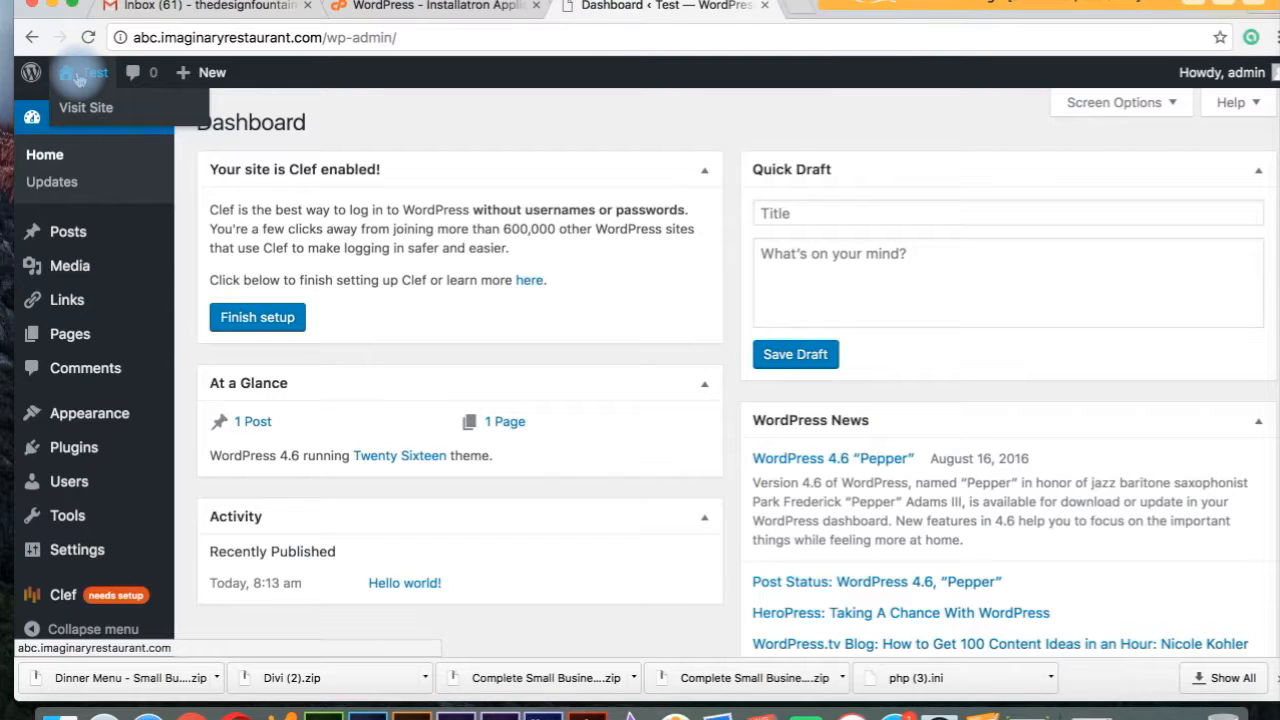
{"action": "left_click", "coordinate": [78, 78]}
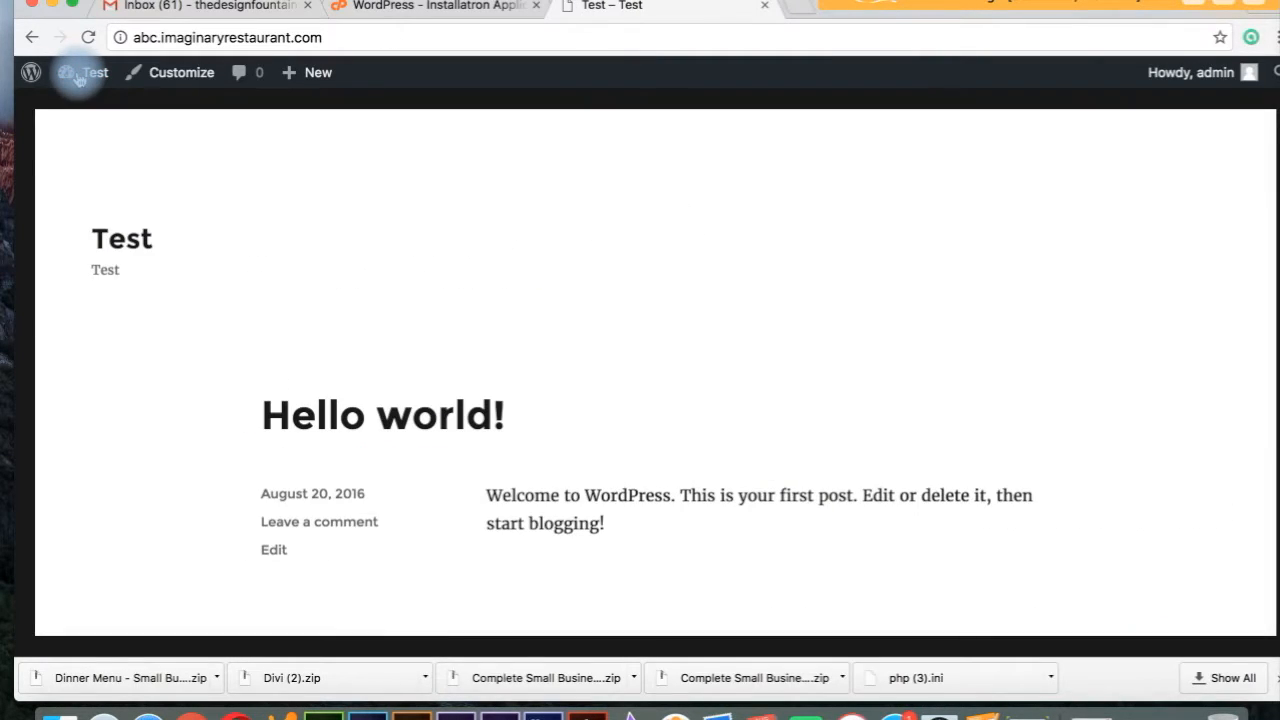
{"action": "mouse_move", "coordinate": [92, 82]}
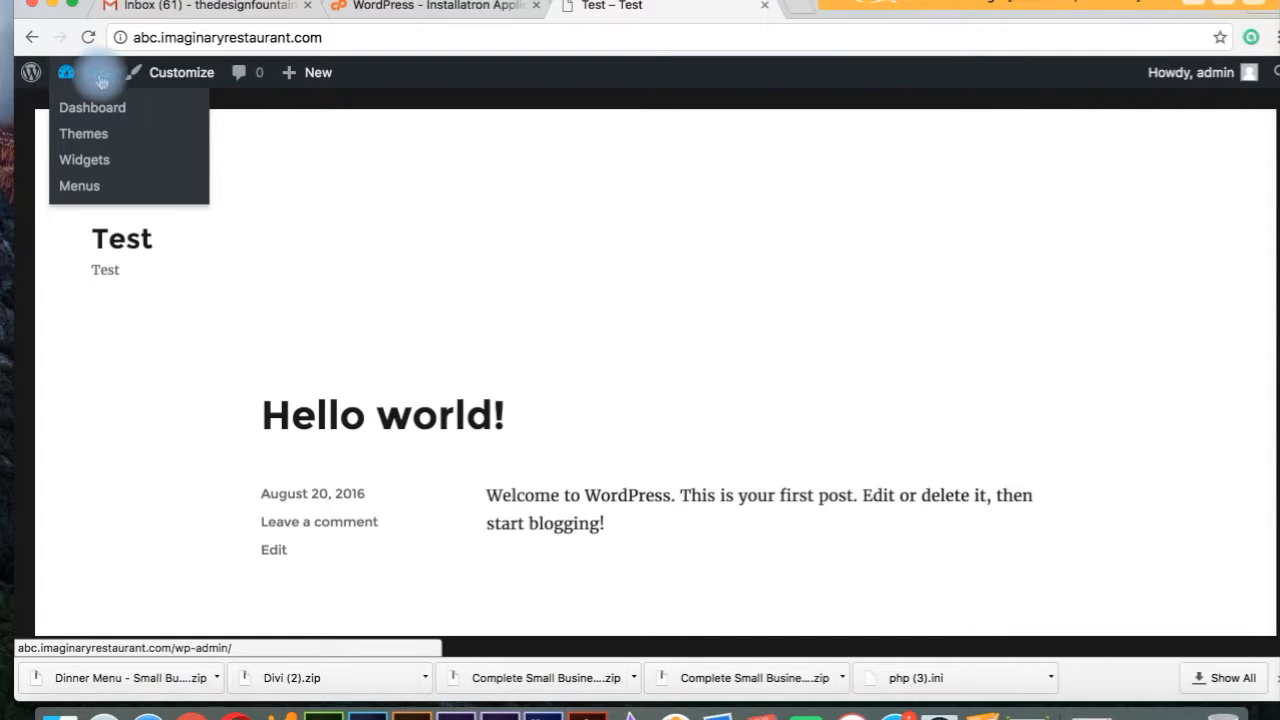
{"action": "left_click", "coordinate": [90, 76]}
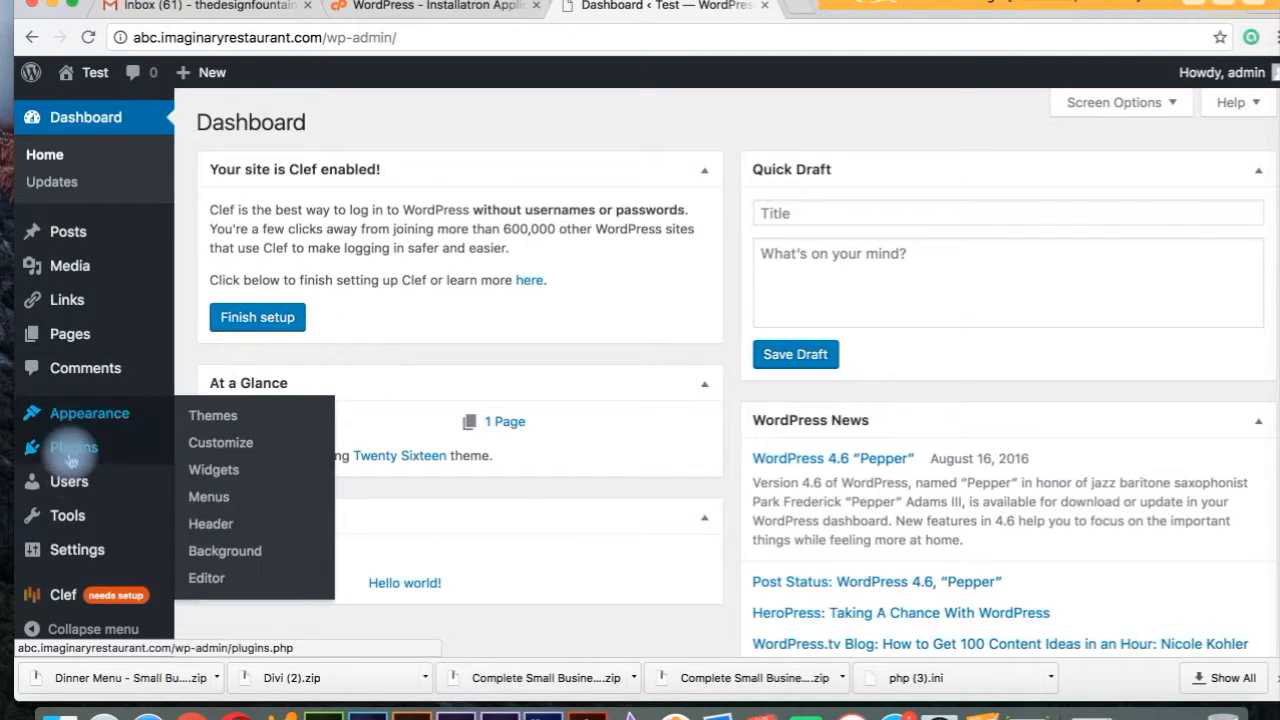
{"action": "mouse_move", "coordinate": [75, 514]}
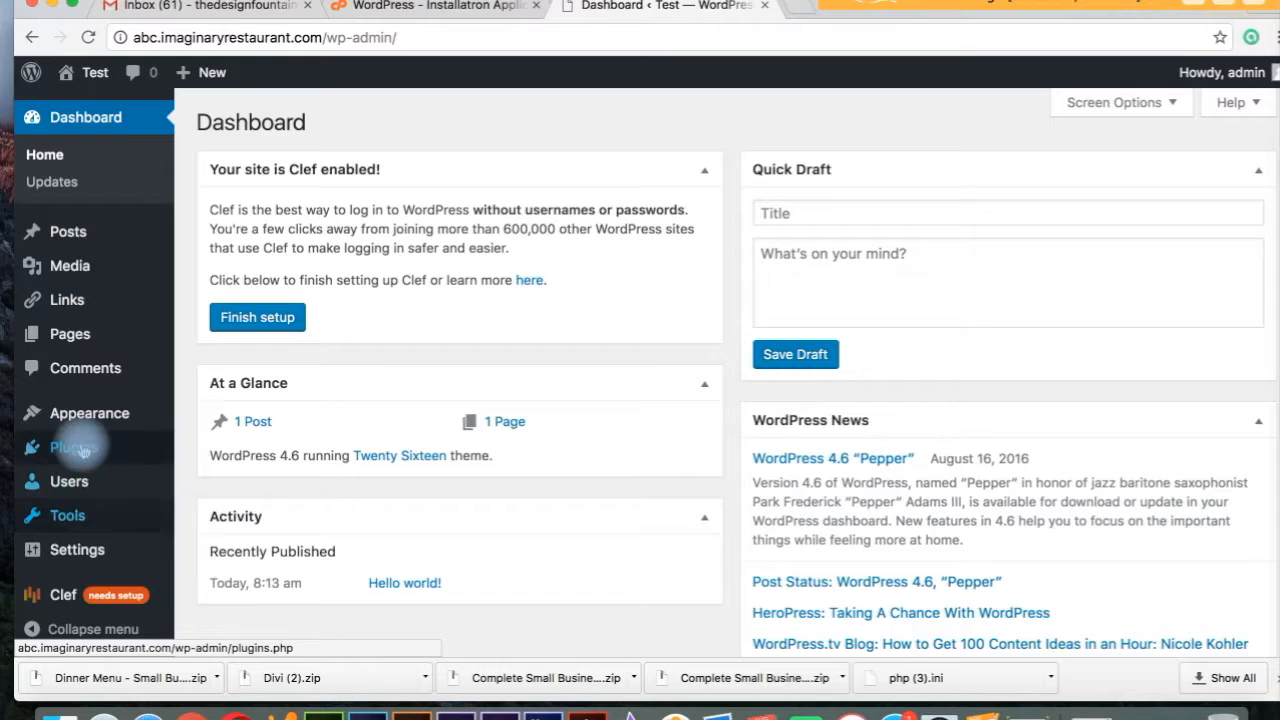
Add a new page titled 'Services' and publish it at /services/.
{"action": "mouse_move", "coordinate": [92, 246]}
{"action": "left_click", "coordinate": [86, 333]}
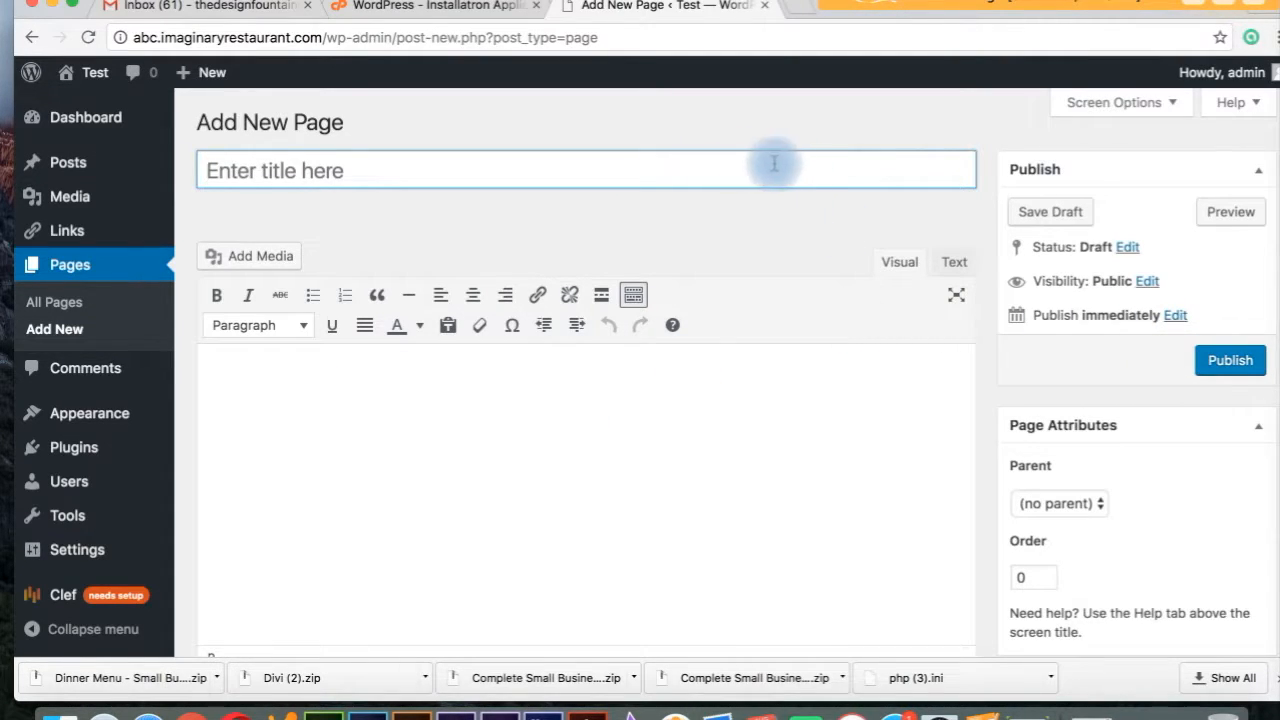
{"action": "left_click", "coordinate": [729, 166]}
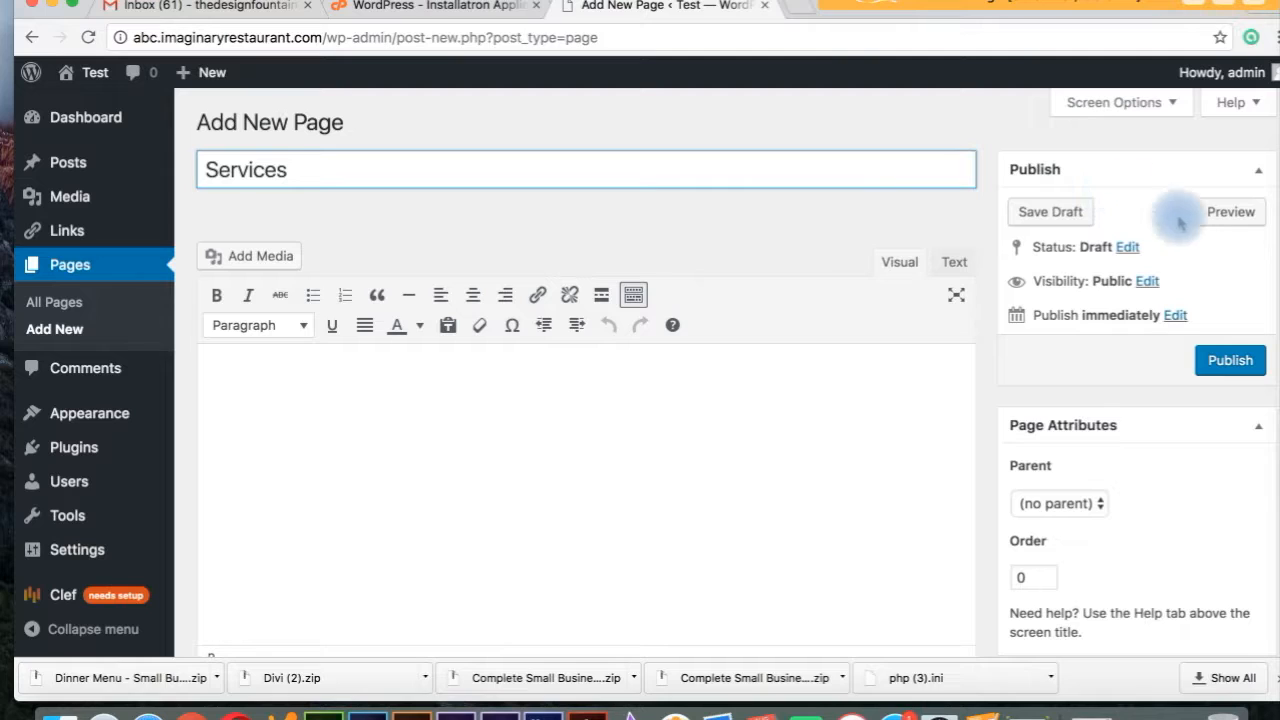
{"action": "left_click", "coordinate": [1230, 362]}
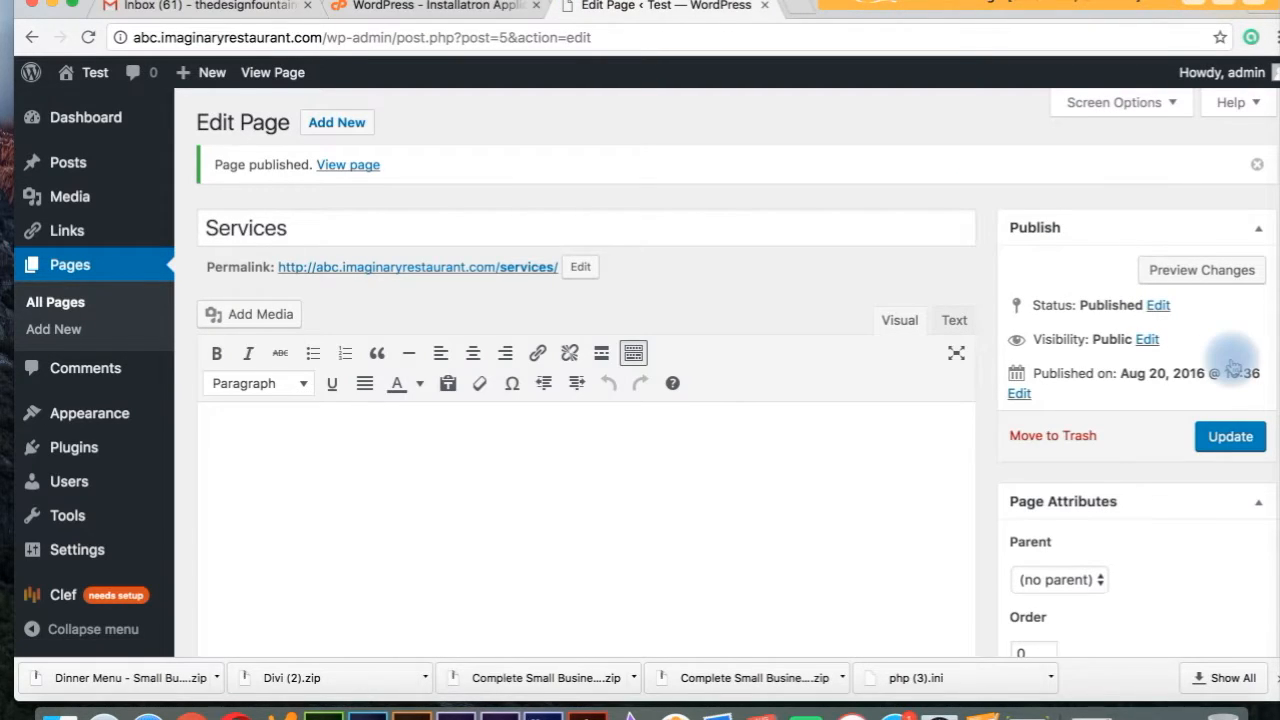
Browse All Pages, then move to Posts to start a blank new post.
{"action": "left_click", "coordinate": [44, 303]}
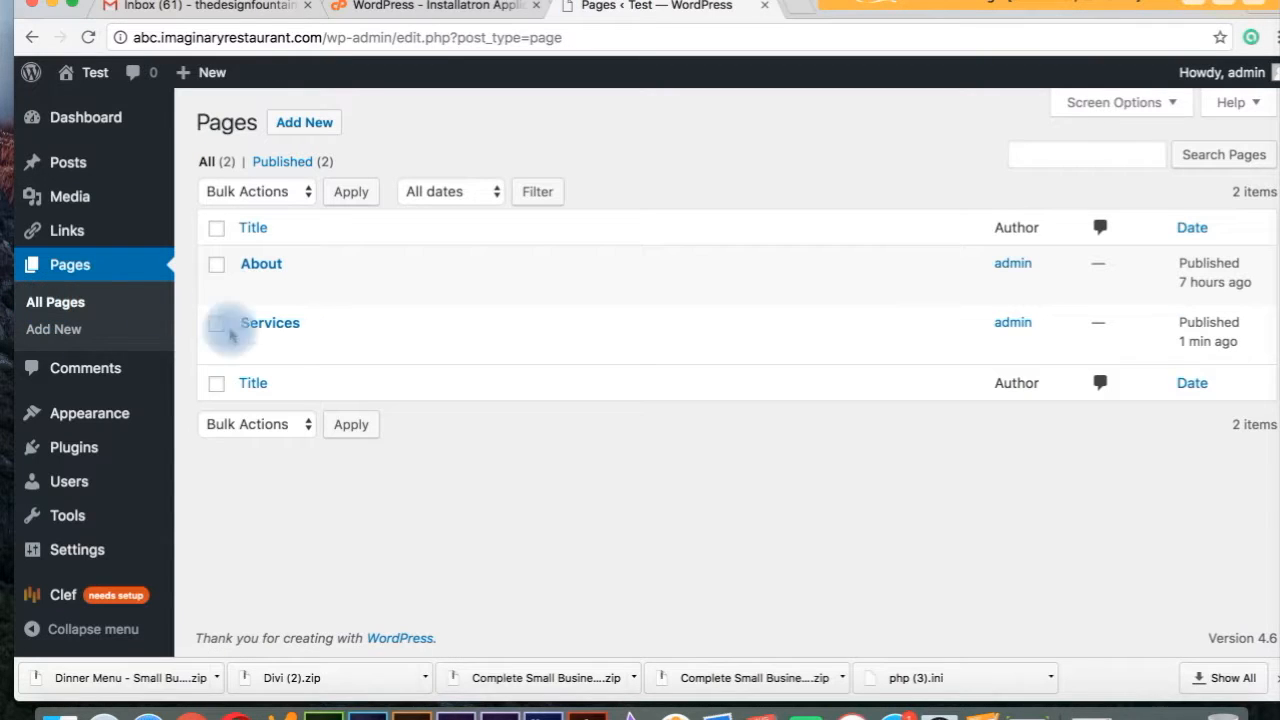
{"action": "mouse_move", "coordinate": [251, 287]}
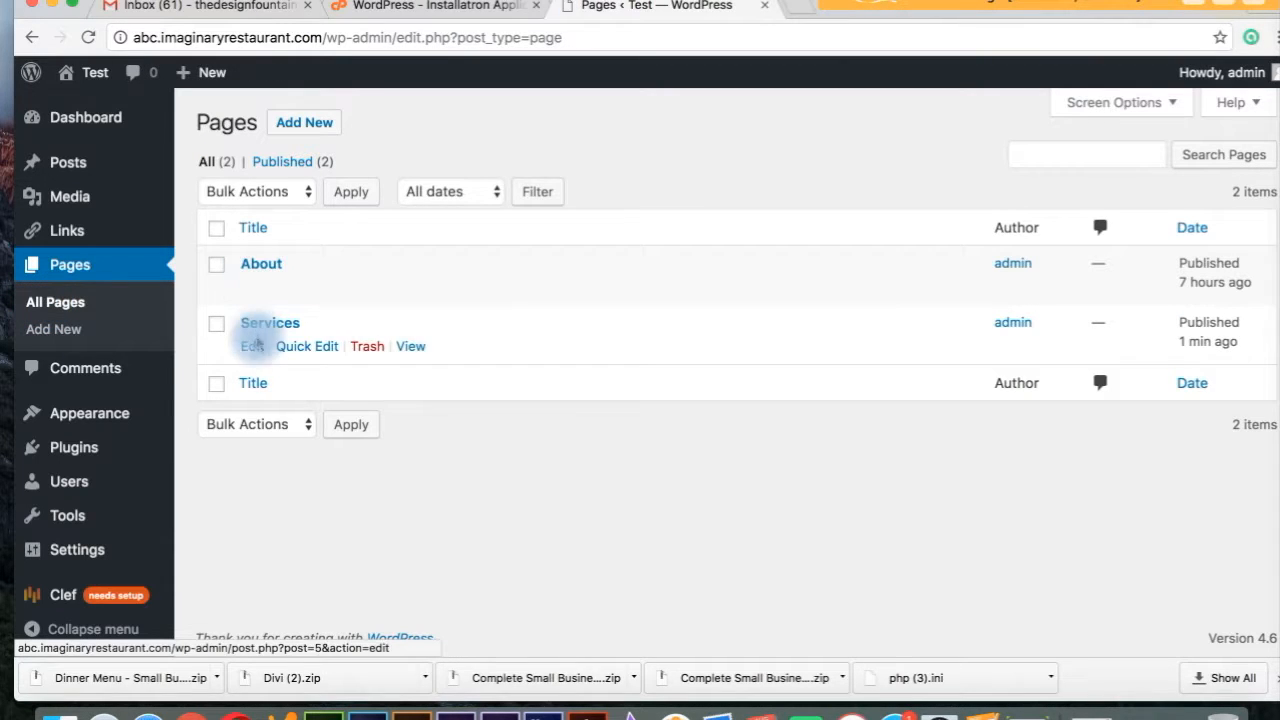
{"action": "left_click", "coordinate": [123, 170]}
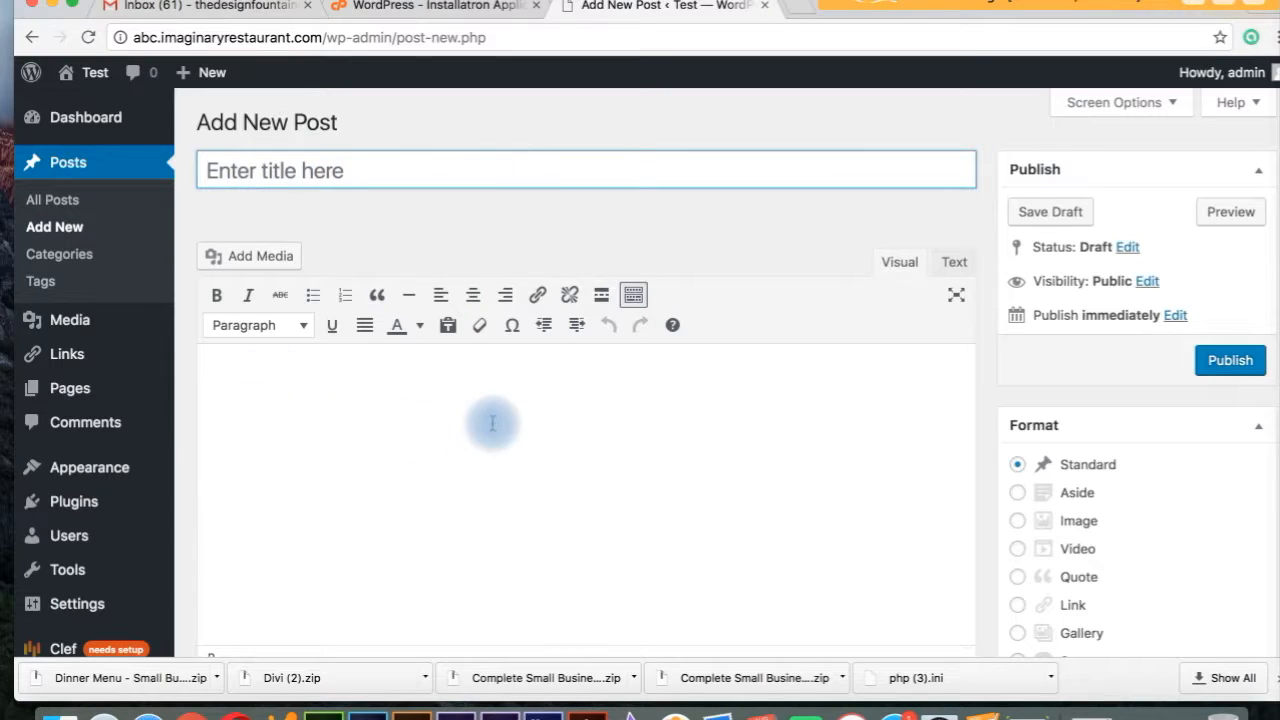
Add a new 'Photos' category in the Categories box and tick it for the post.
{"action": "left_click", "coordinate": [774, 250]}
{"action": "scroll", "coordinate": [778, 243], "scroll_direction": "down", "scroll_amount": 1}
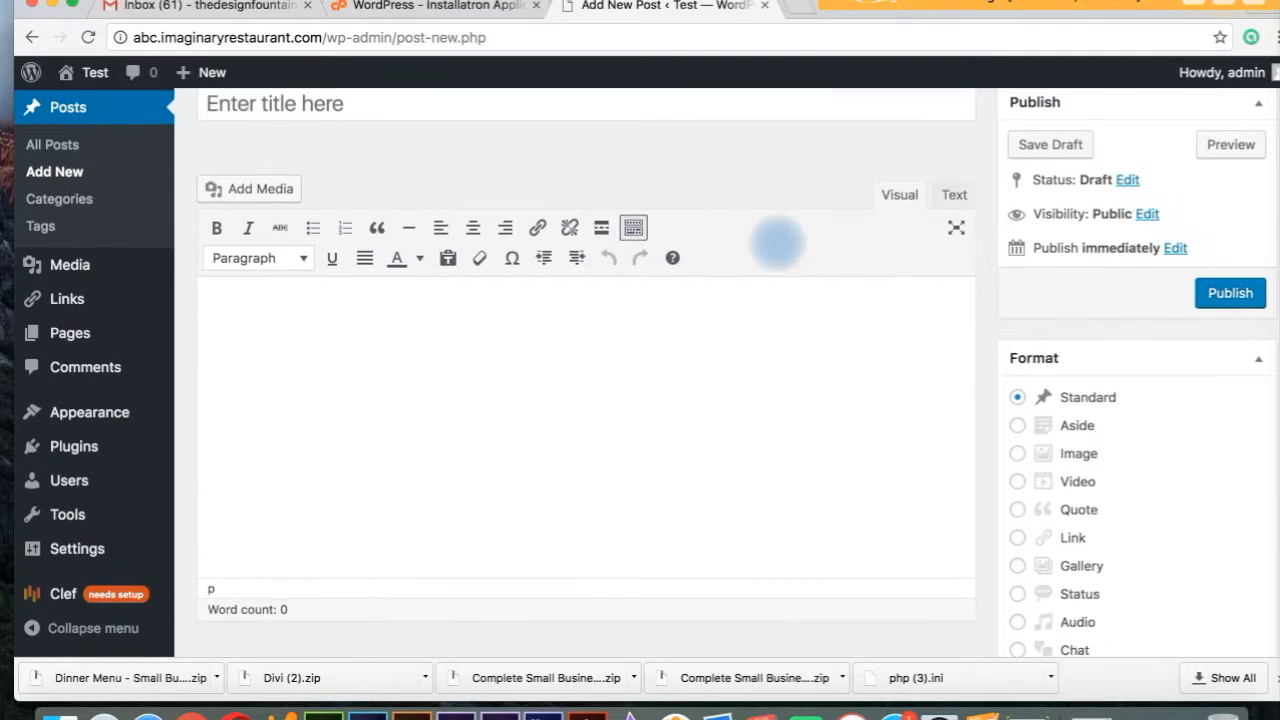
{"action": "scroll", "coordinate": [777, 243], "scroll_direction": "down", "scroll_amount": 10}
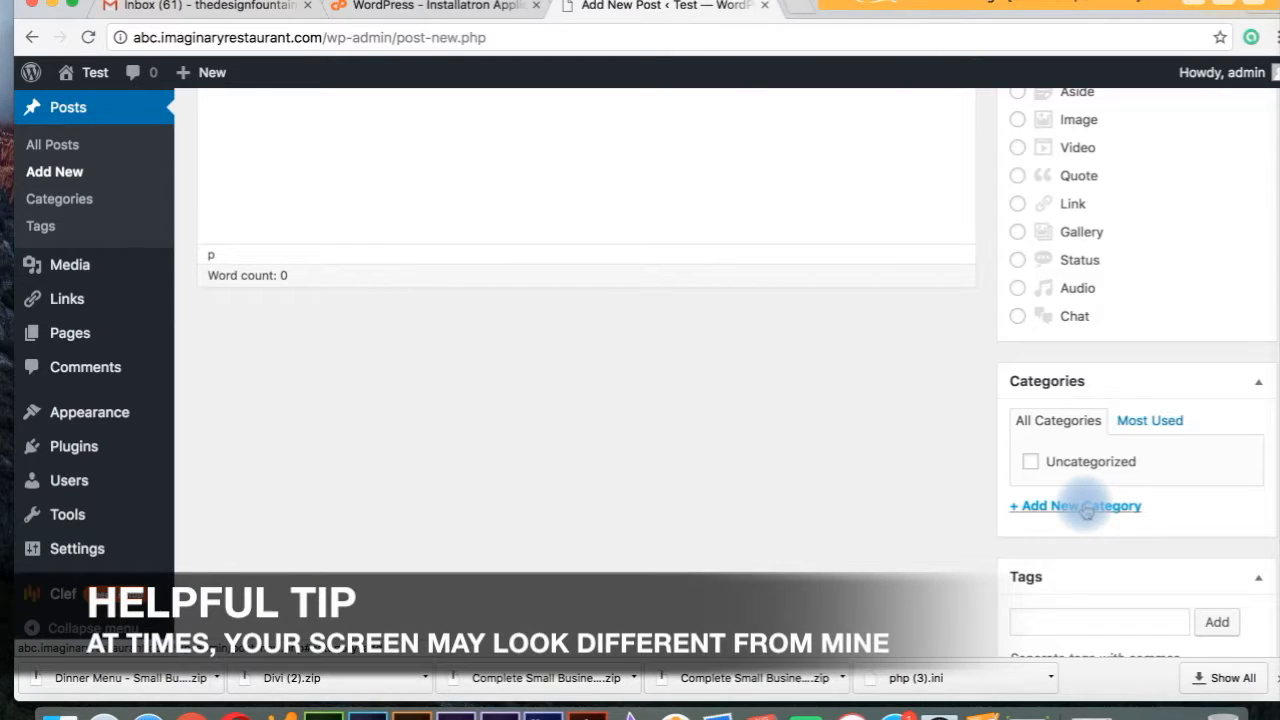
{"action": "left_click", "coordinate": [1087, 508]}
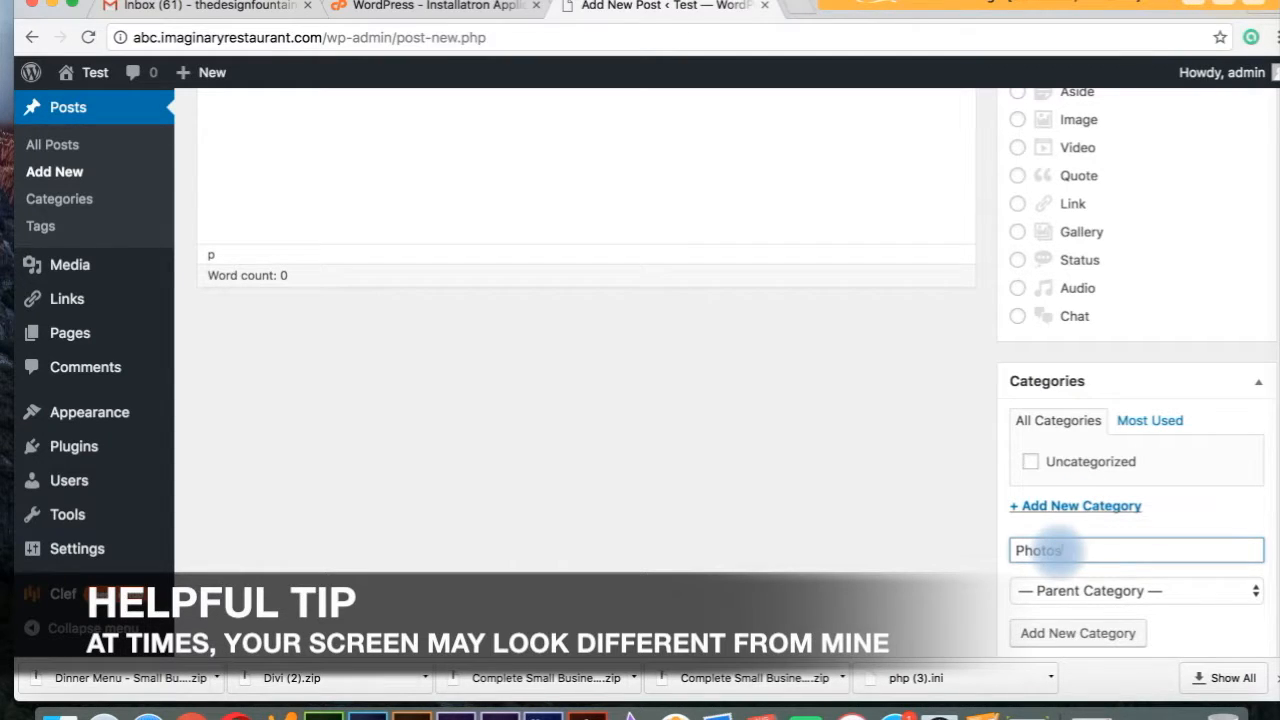
{"action": "left_click", "coordinate": [1080, 633]}
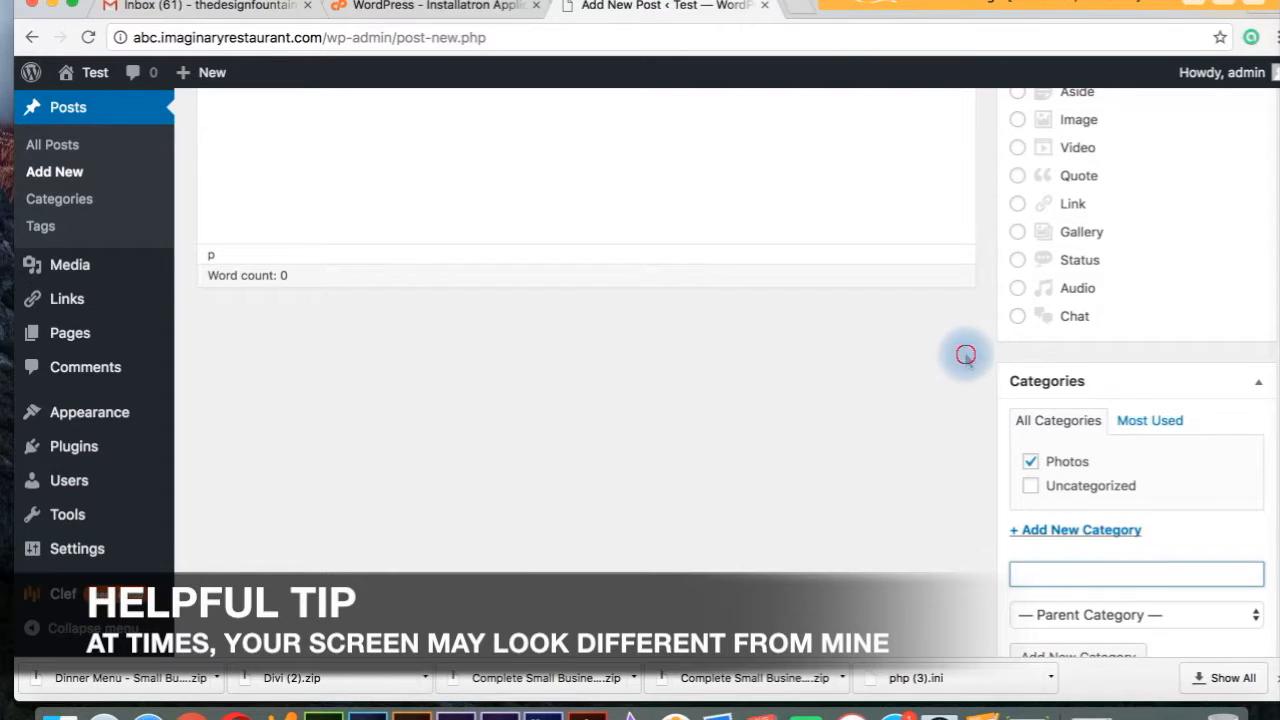
{"action": "scroll", "coordinate": [965, 352], "scroll_direction": "up", "scroll_amount": 2}
{"action": "scroll", "coordinate": [965, 352], "scroll_direction": "up", "scroll_amount": 5}
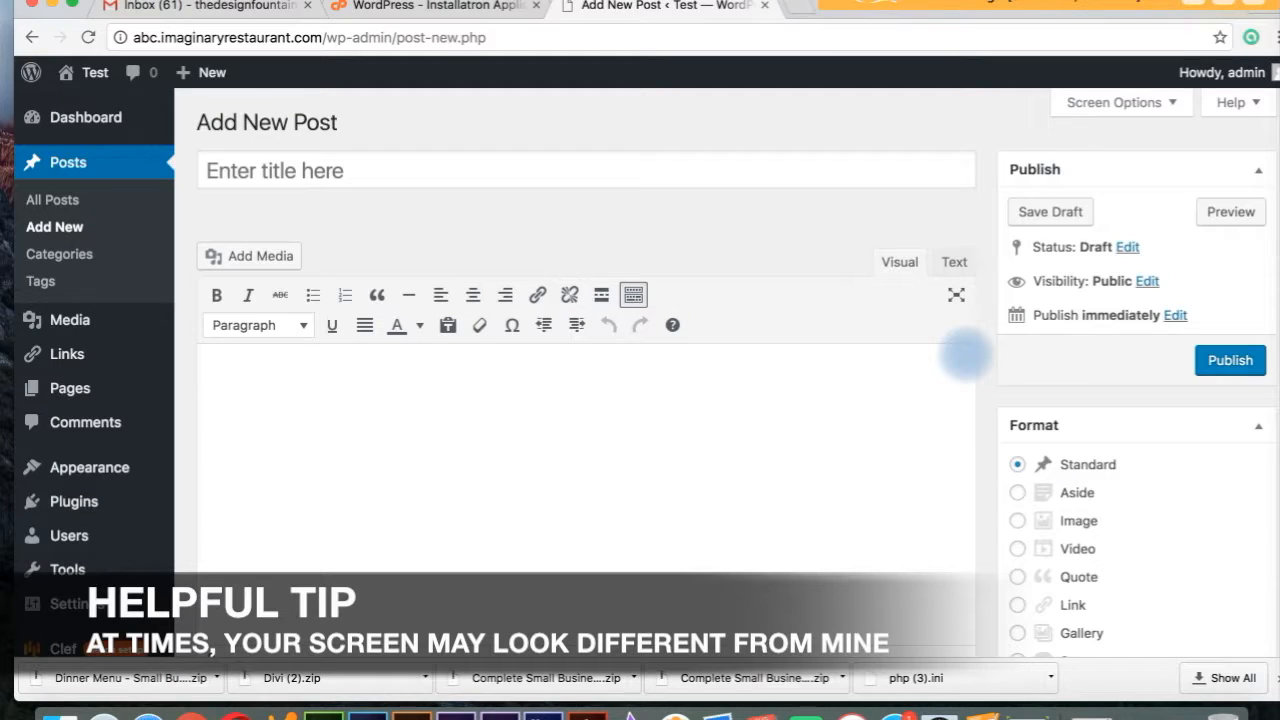
Title the post 'David's First Post', then try leaving for Pages, triggering the unsaved-changes warning.
{"action": "scroll", "coordinate": [965, 352], "scroll_direction": "down", "scroll_amount": 7}
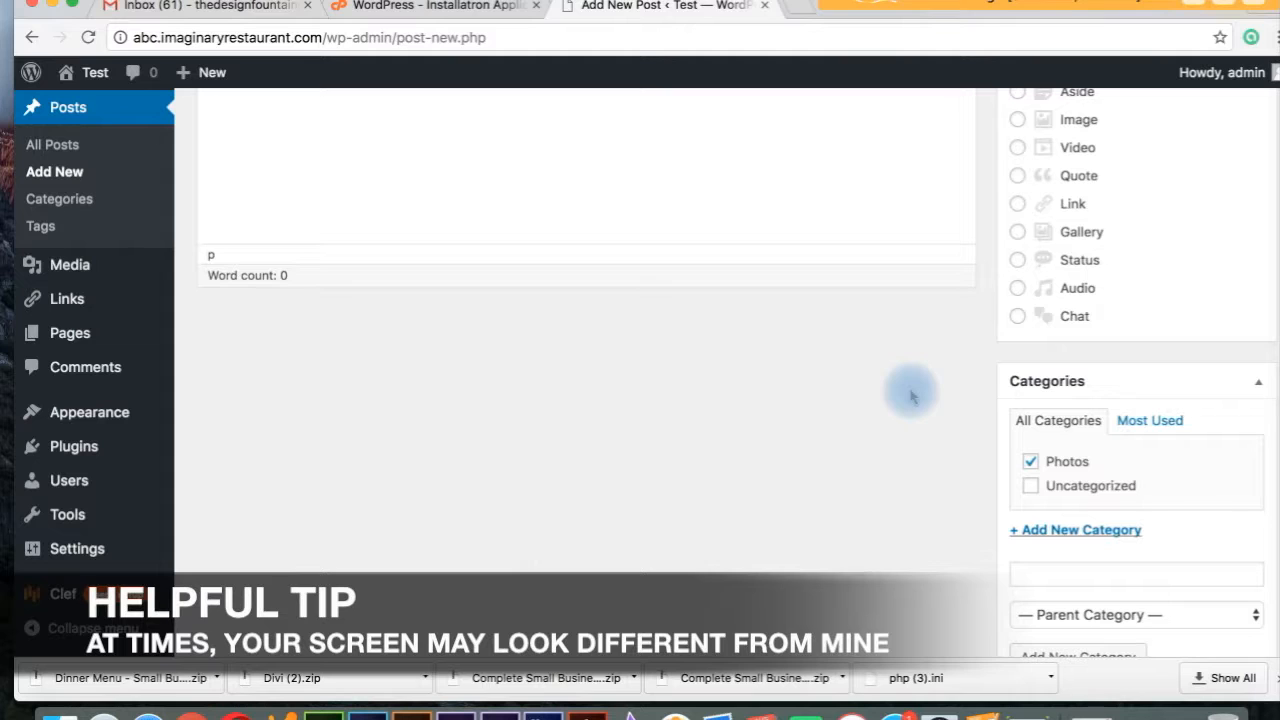
{"action": "scroll", "coordinate": [910, 390], "scroll_direction": "up", "scroll_amount": 8}
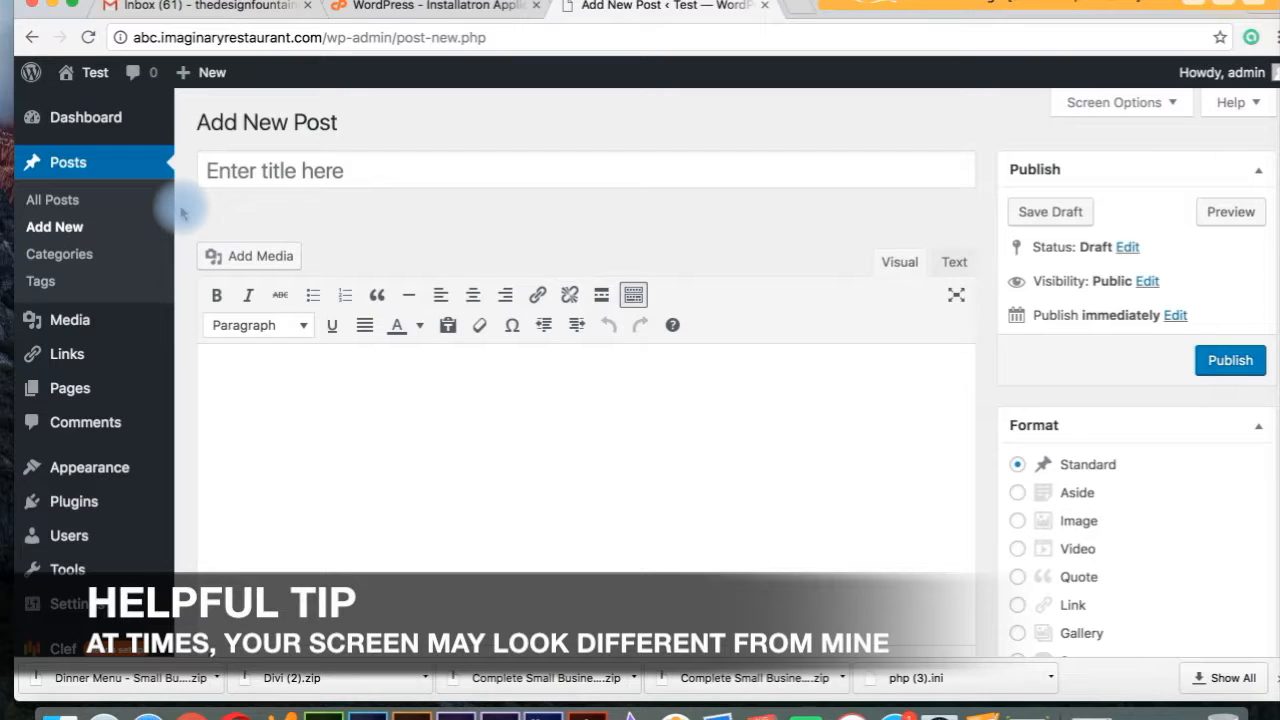
{"action": "left_click", "coordinate": [258, 180]}
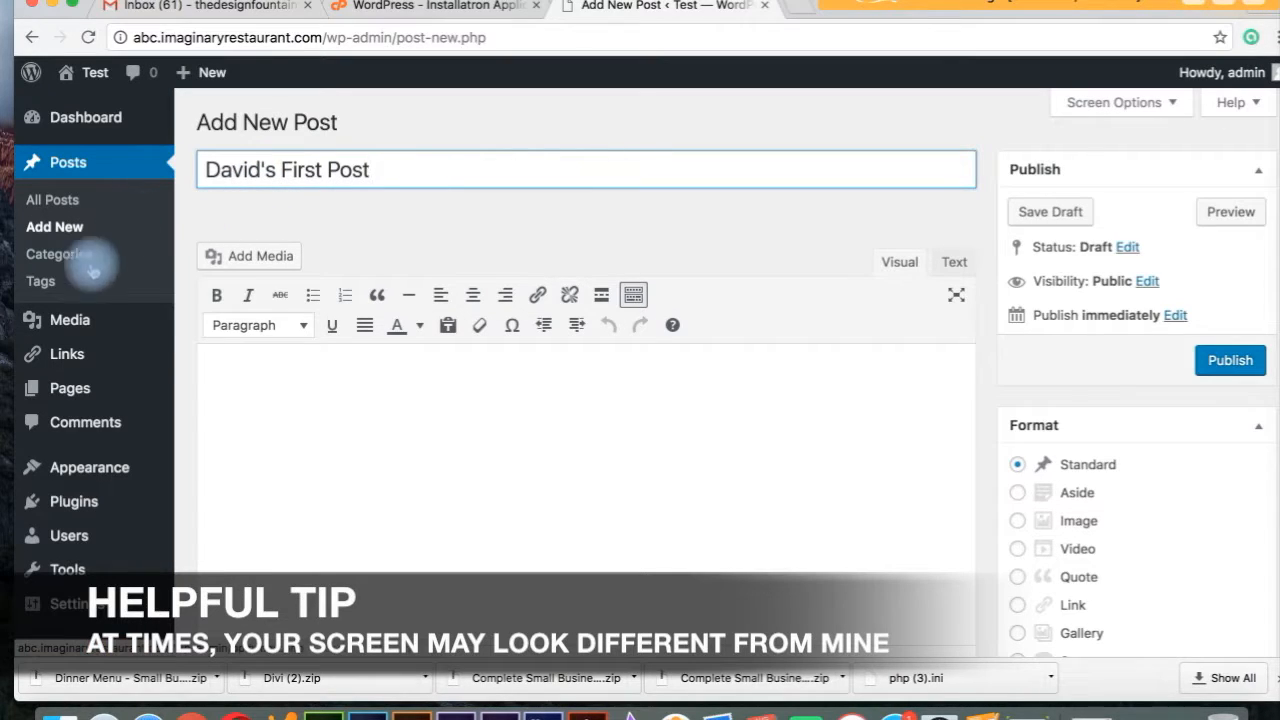
{"action": "left_click", "coordinate": [79, 392]}
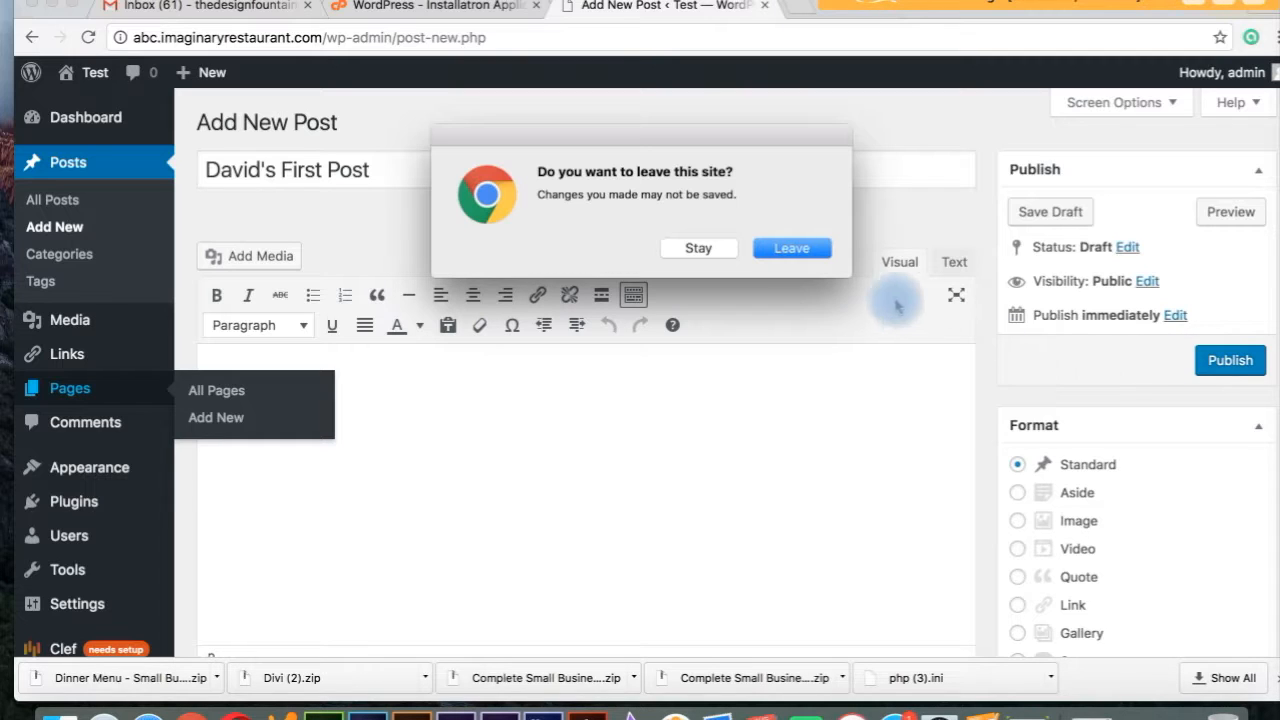
Stay on the draft, publish 'David's First Post', then go to the Pages list.
{"action": "left_click", "coordinate": [698, 250]}
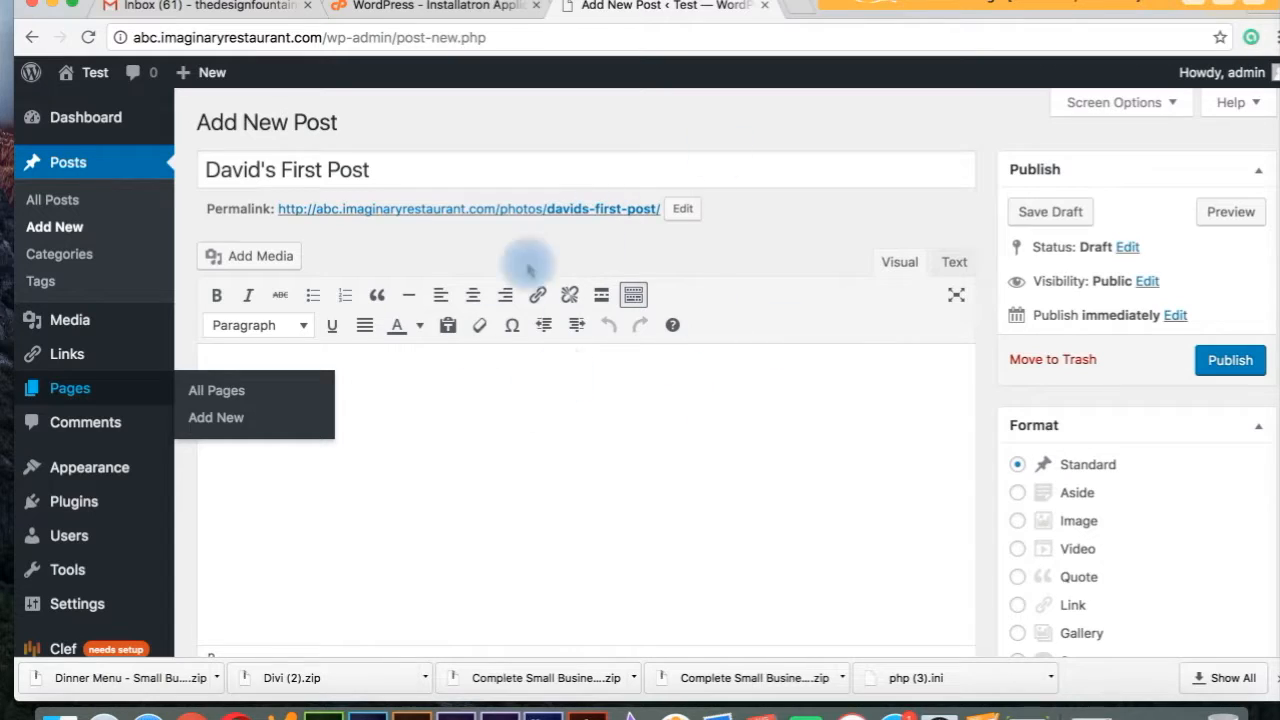
{"action": "left_click", "coordinate": [608, 393]}
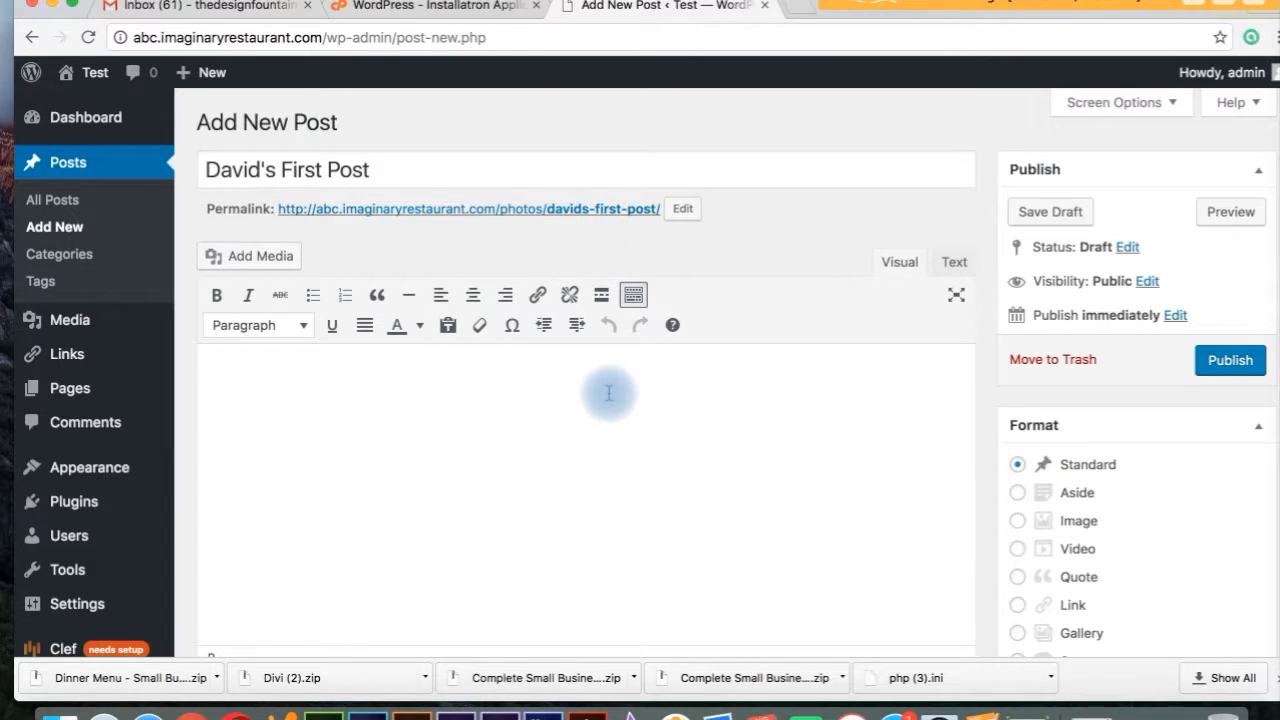
{"action": "left_click", "coordinate": [1250, 367]}
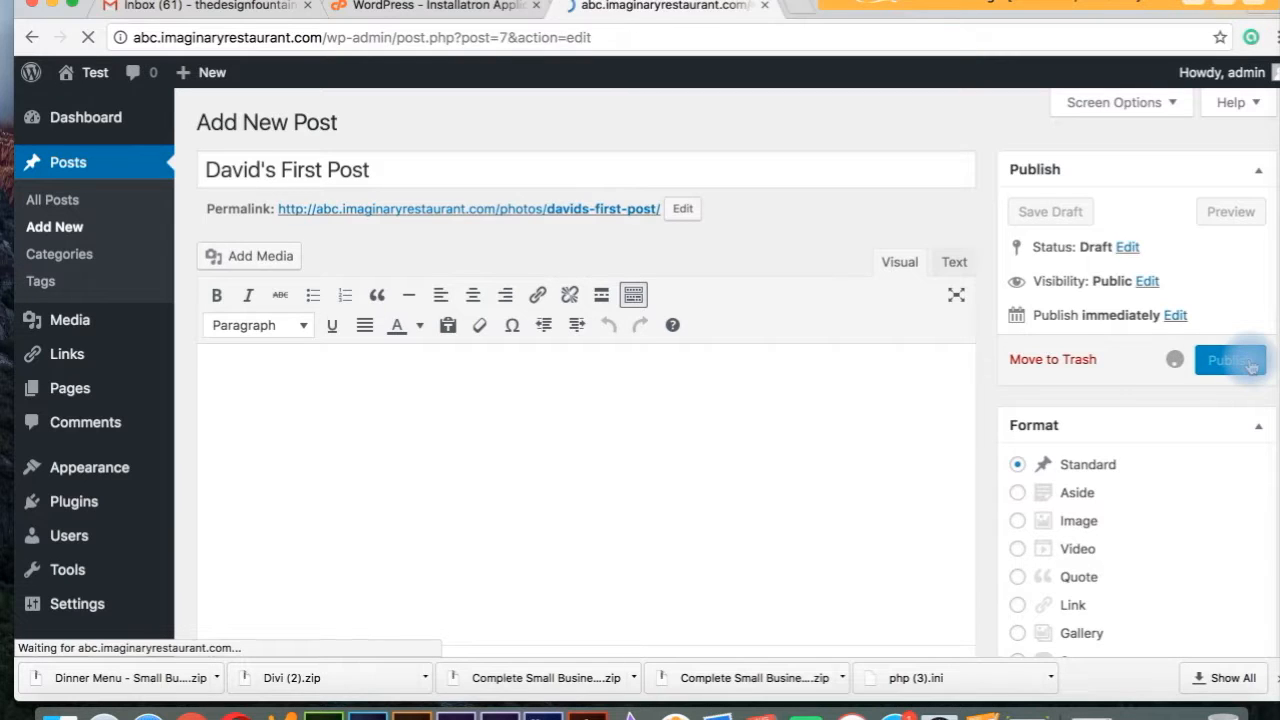
{"action": "left_click", "coordinate": [66, 400]}
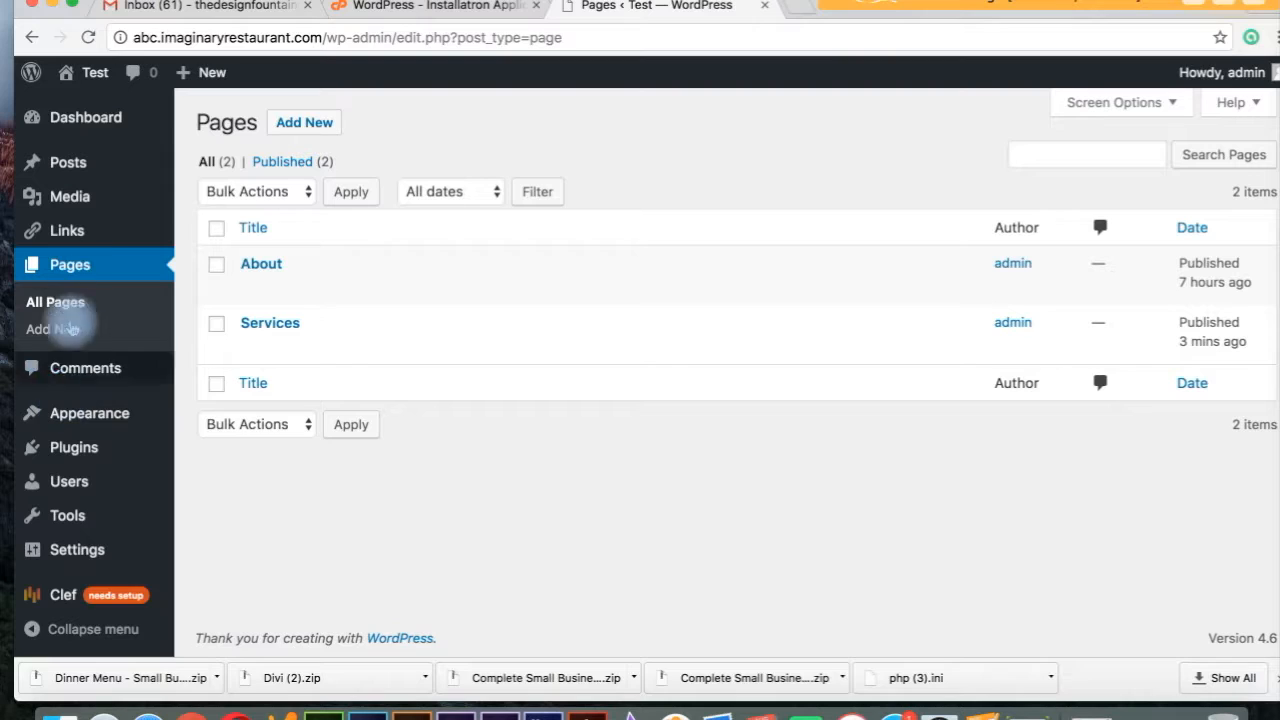
Visit the public site from the Test admin-bar menu to see David's First Post under Photos.
{"action": "mouse_move", "coordinate": [91, 422]}
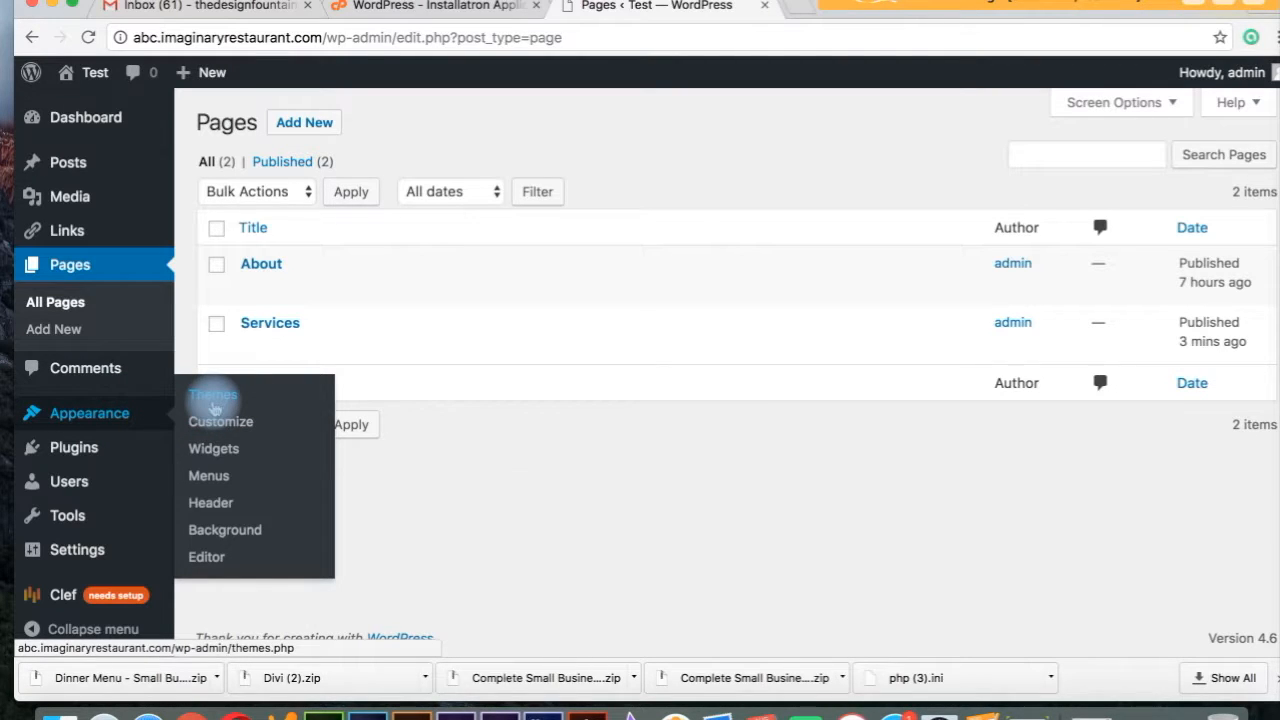
{"action": "mouse_move", "coordinate": [90, 75]}
{"action": "left_click", "coordinate": [88, 106]}
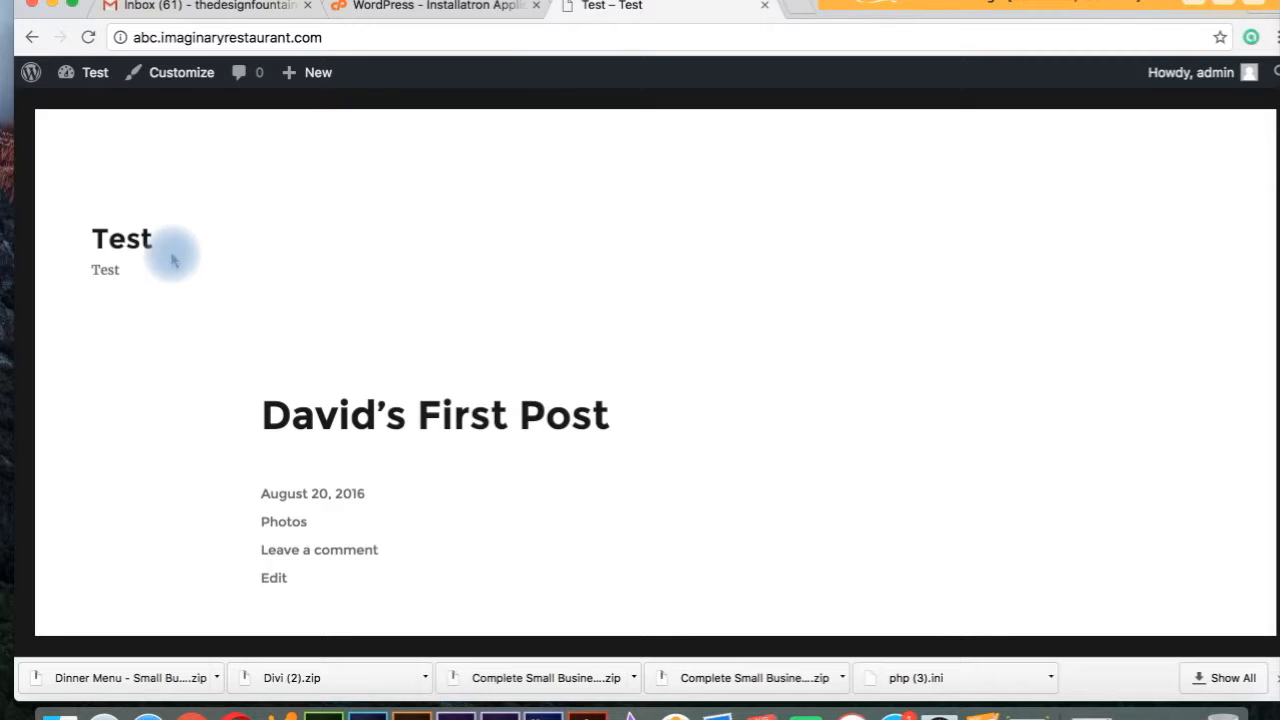
Return to the Dashboard, open Appearance > Themes, then go to the Add Themes screen.
{"action": "left_click", "coordinate": [80, 73]}
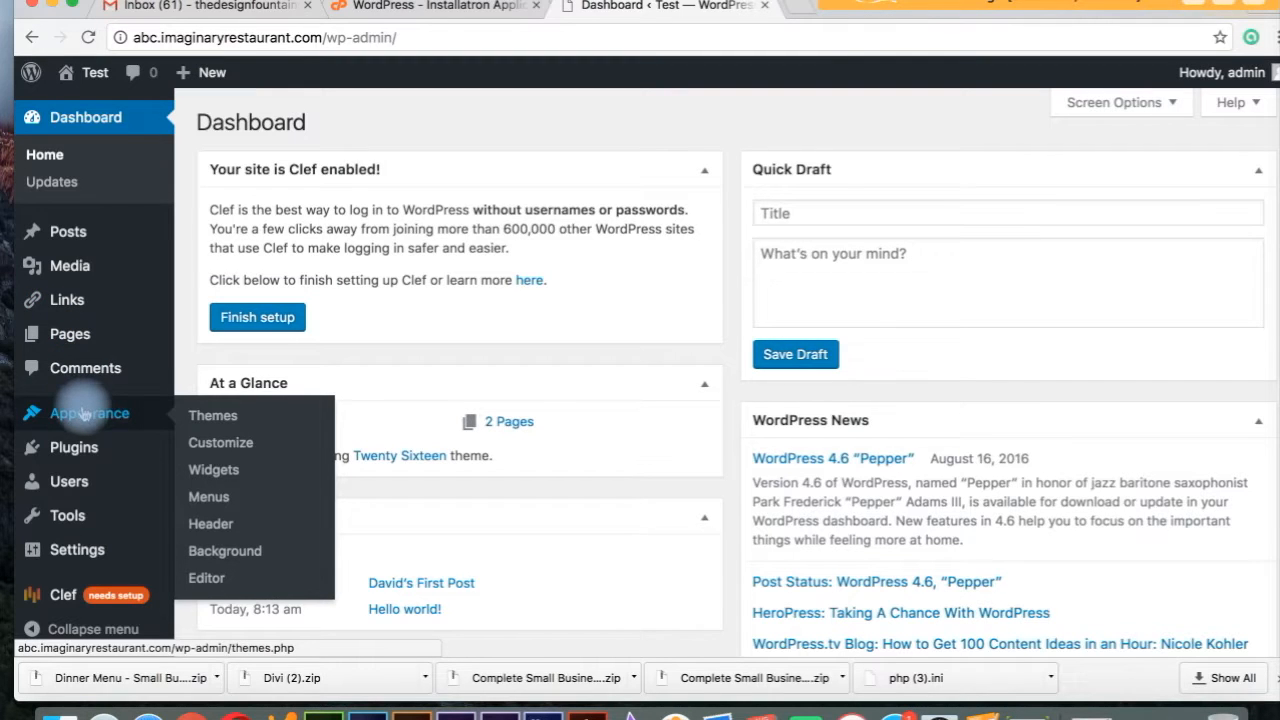
{"action": "left_click", "coordinate": [213, 418]}
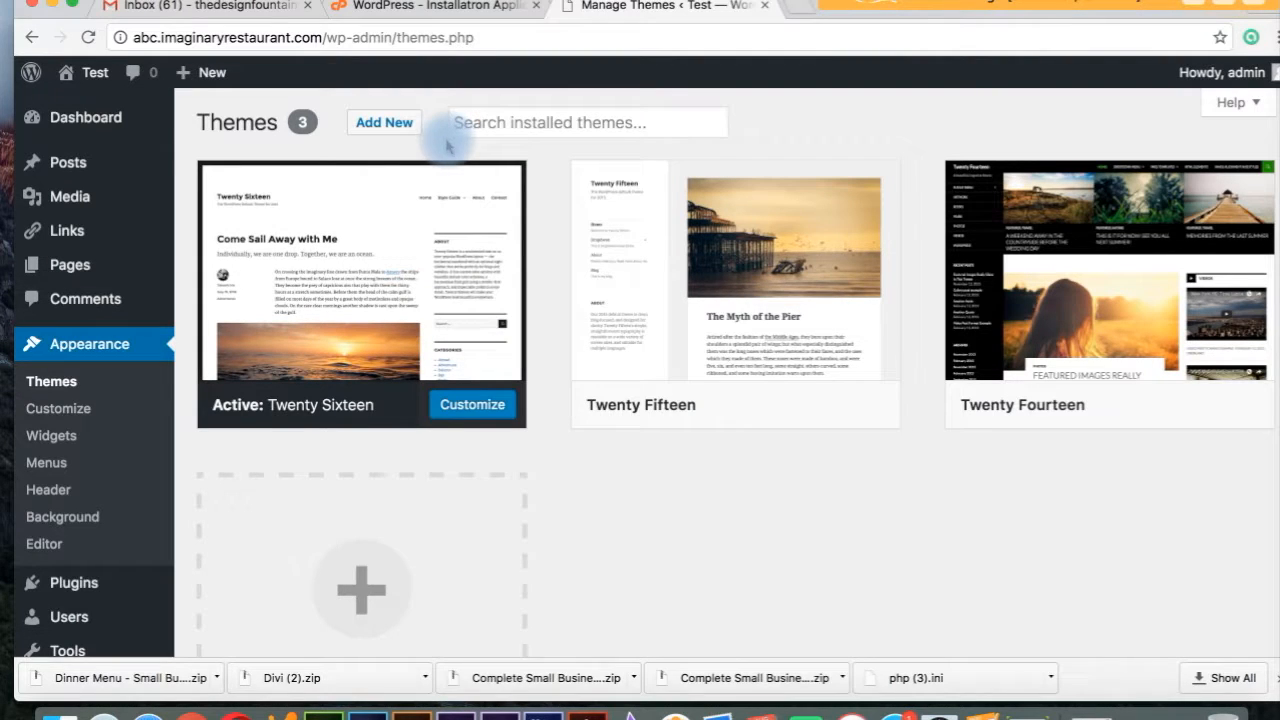
{"action": "left_click", "coordinate": [384, 122]}
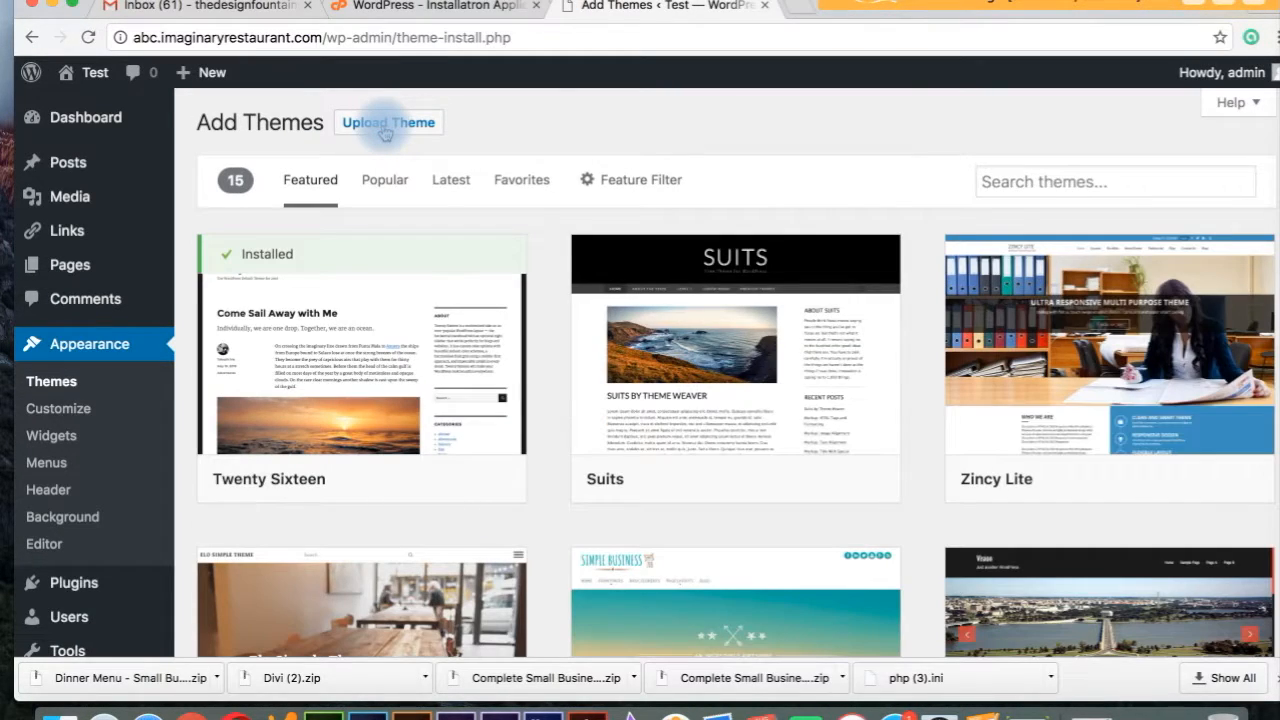
{"action": "scroll", "coordinate": [880, 128], "scroll_direction": "down", "scroll_amount": 5}
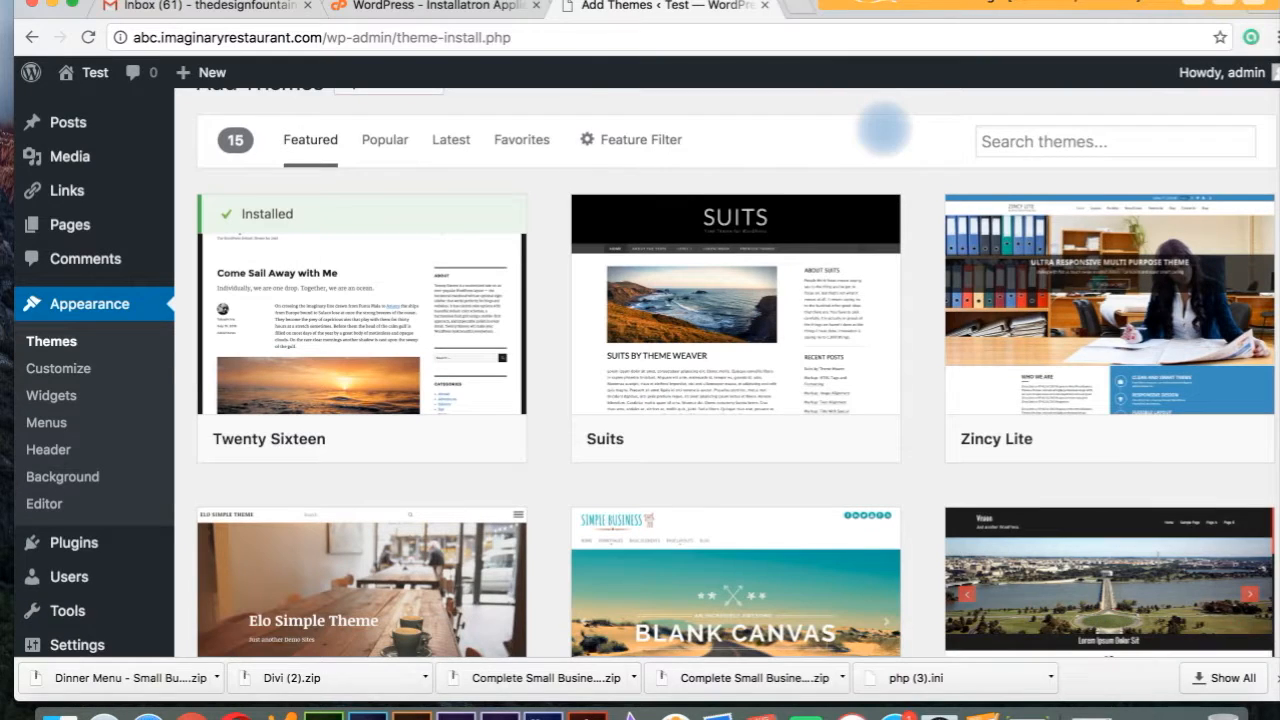
{"action": "scroll", "coordinate": [880, 128], "scroll_direction": "down", "scroll_amount": 14}
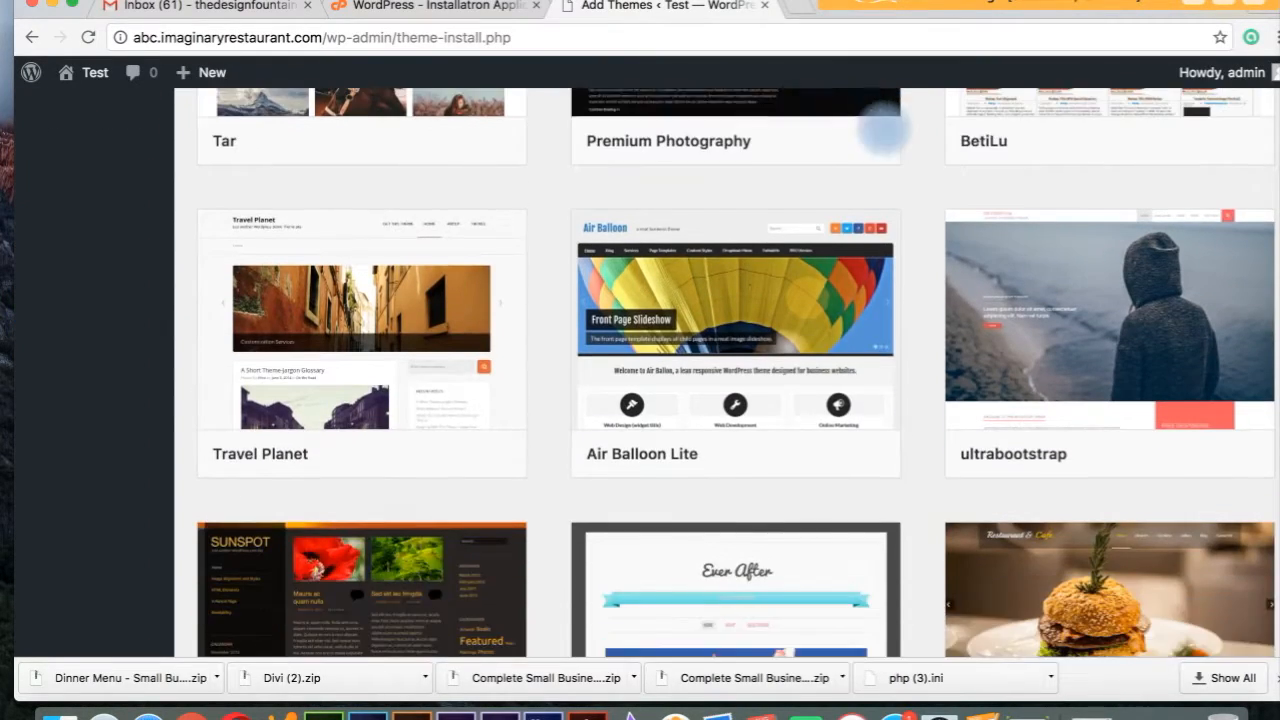
{"action": "scroll", "coordinate": [880, 125], "scroll_direction": "up", "scroll_amount": 17}
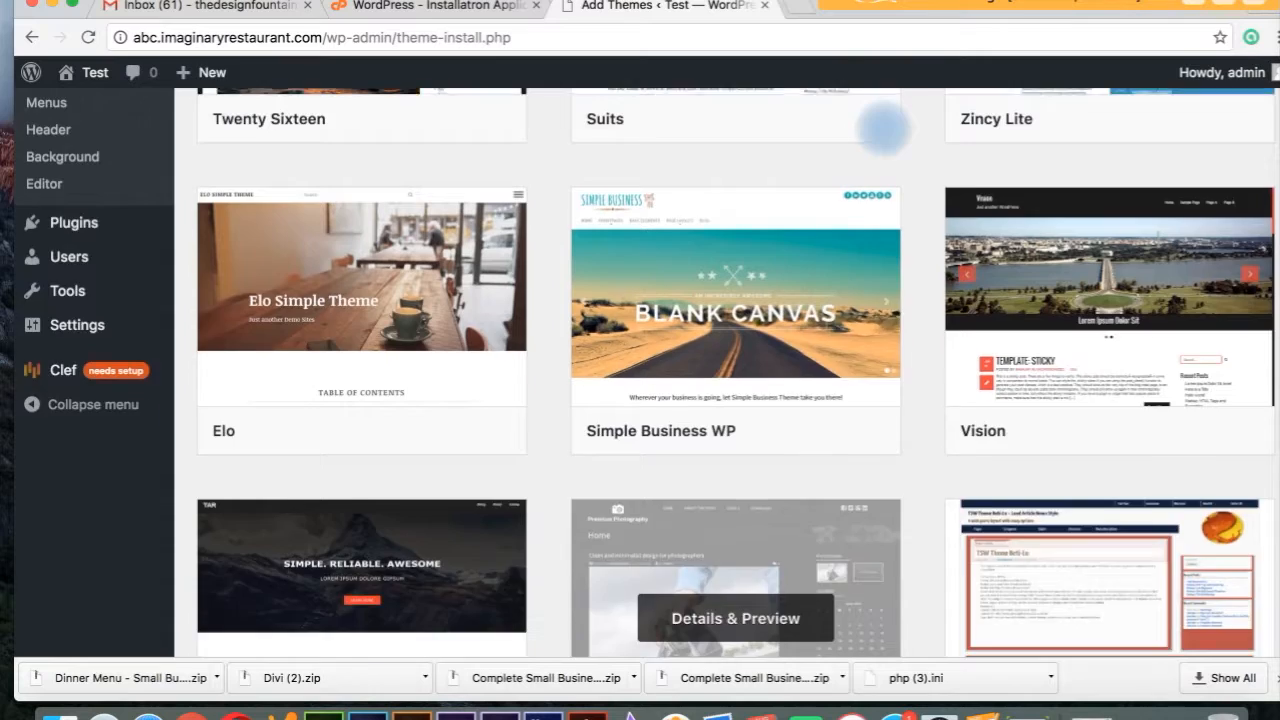
{"action": "scroll", "coordinate": [883, 128], "scroll_direction": "up", "scroll_amount": 2}
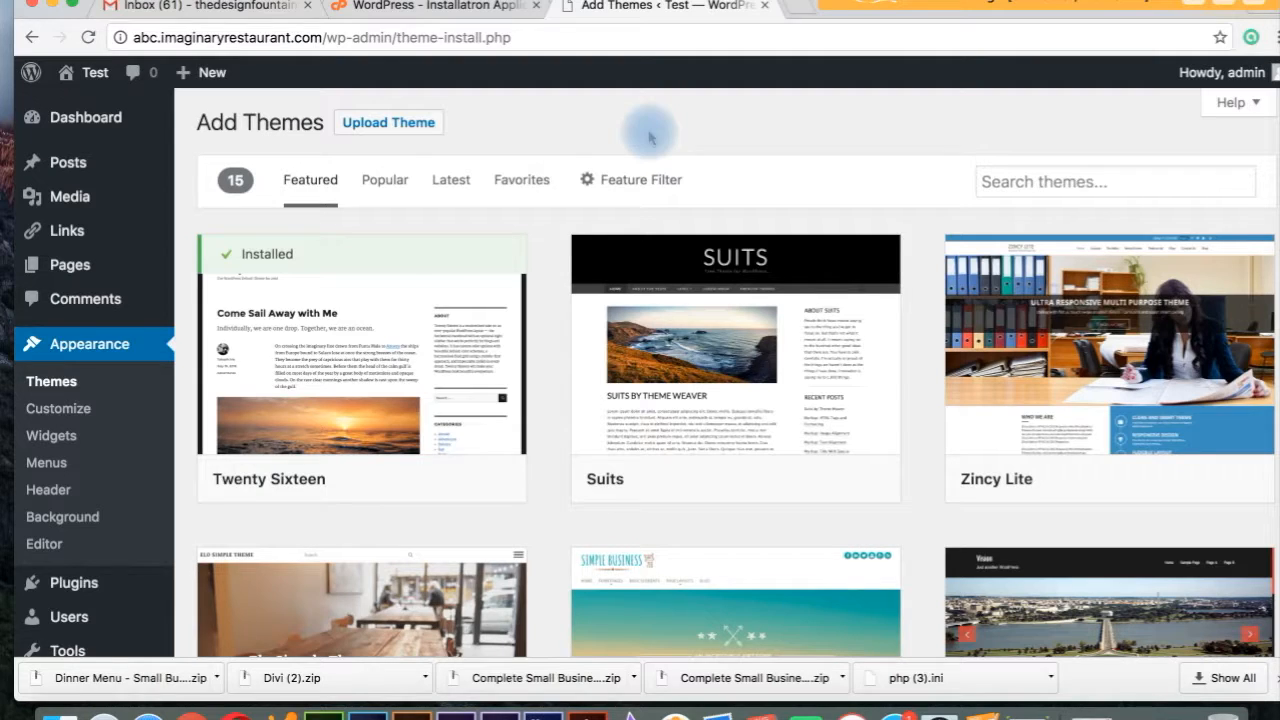
Select Divi (2).zip from the Desktop as the file in the Upload Theme form.
{"action": "left_click", "coordinate": [390, 124]}
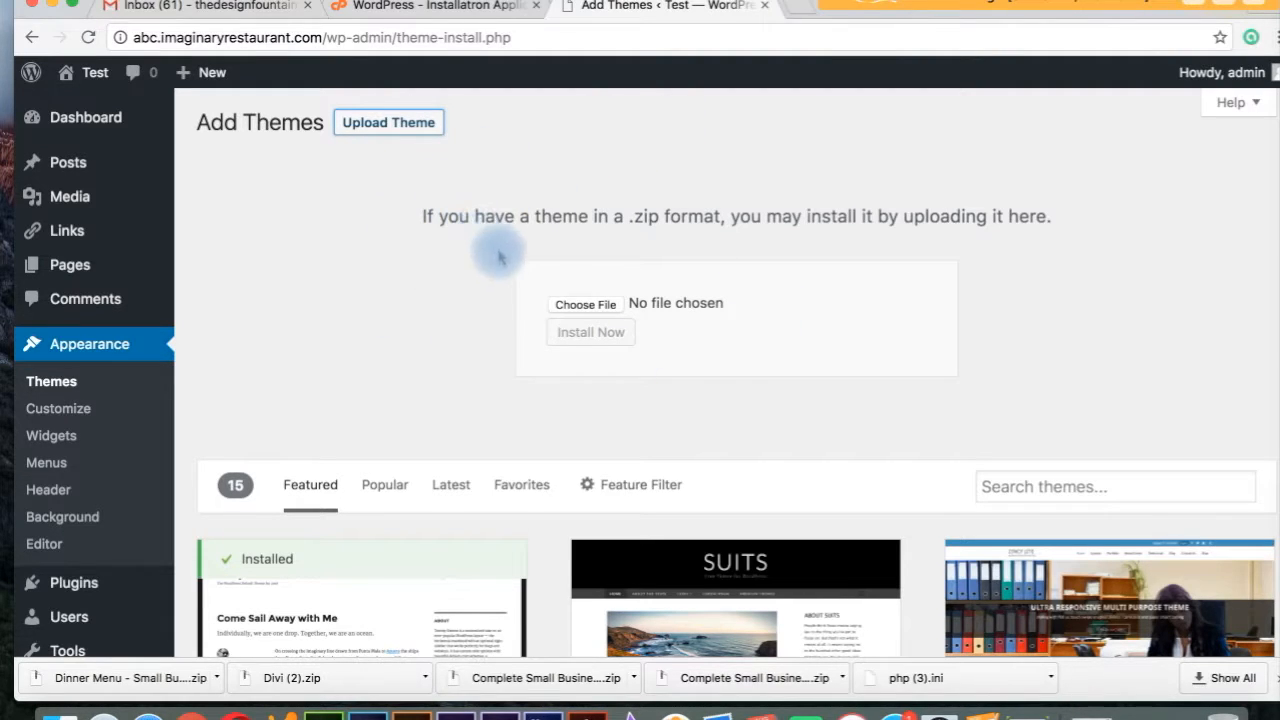
{"action": "left_click", "coordinate": [571, 306]}
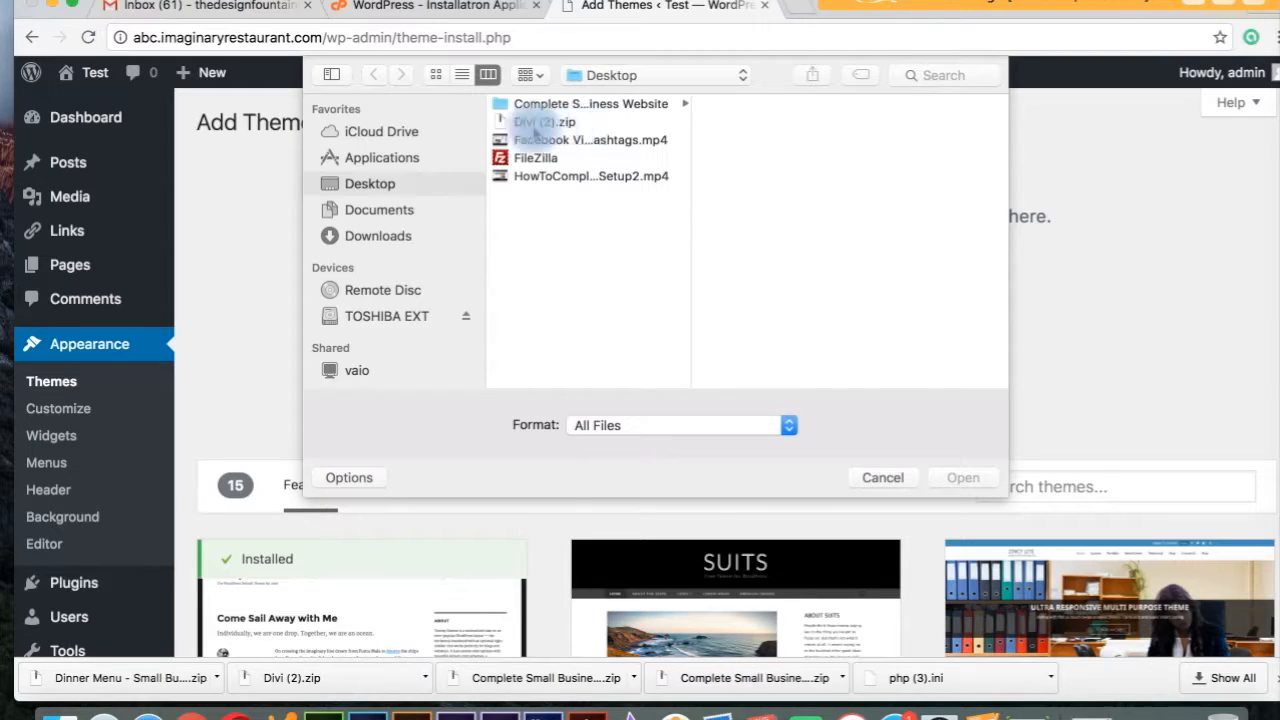
{"action": "left_click", "coordinate": [528, 124]}
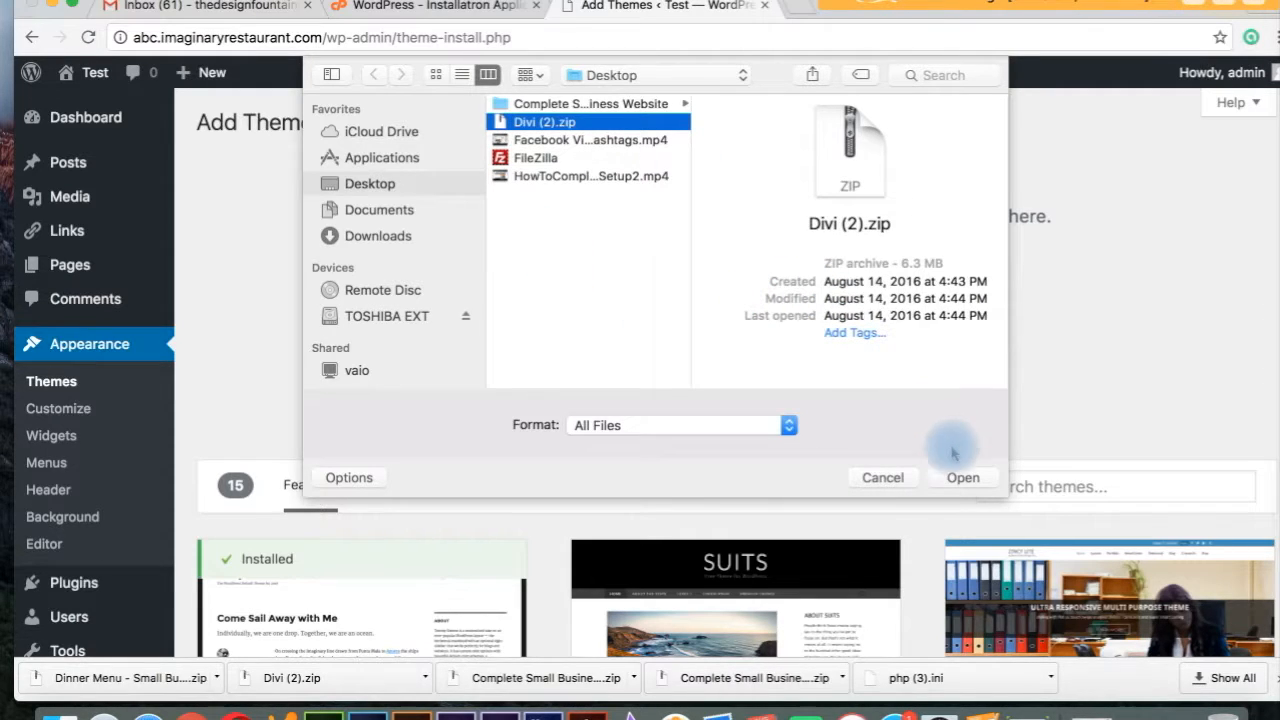
{"action": "left_click", "coordinate": [962, 478]}
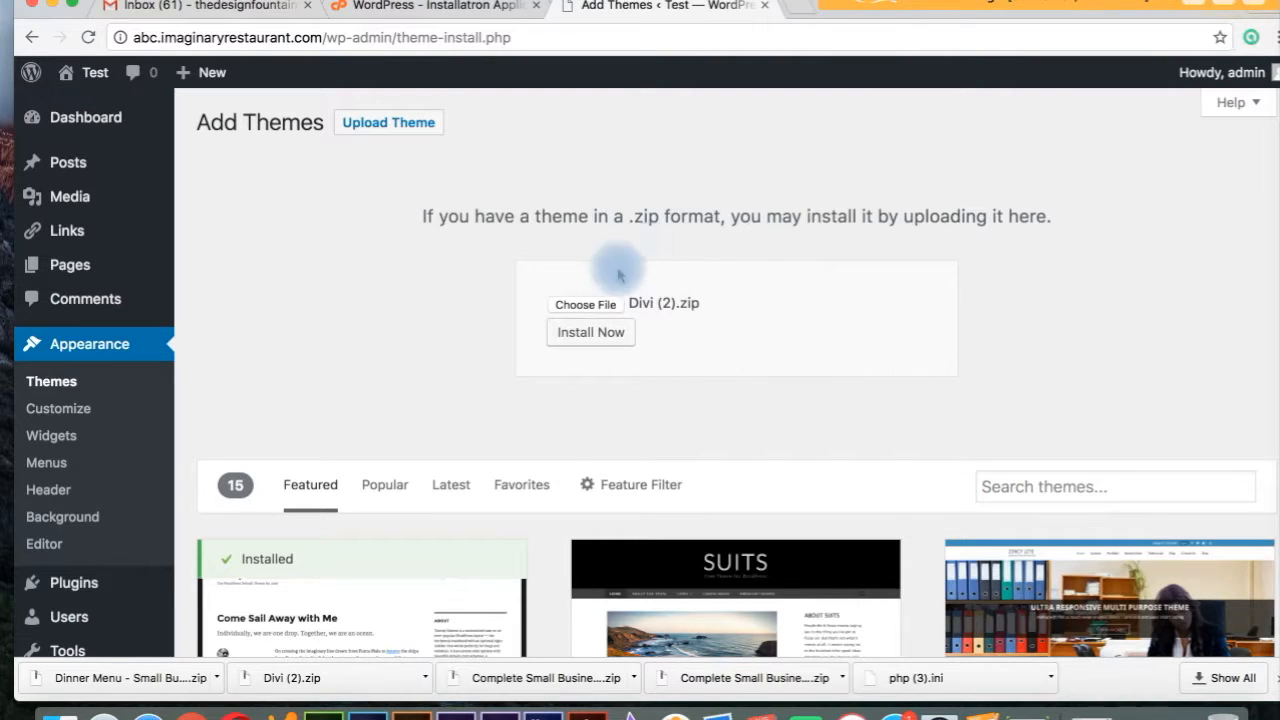
Install the uploaded Divi theme and activate it as the site's theme.
{"action": "left_click", "coordinate": [607, 342]}
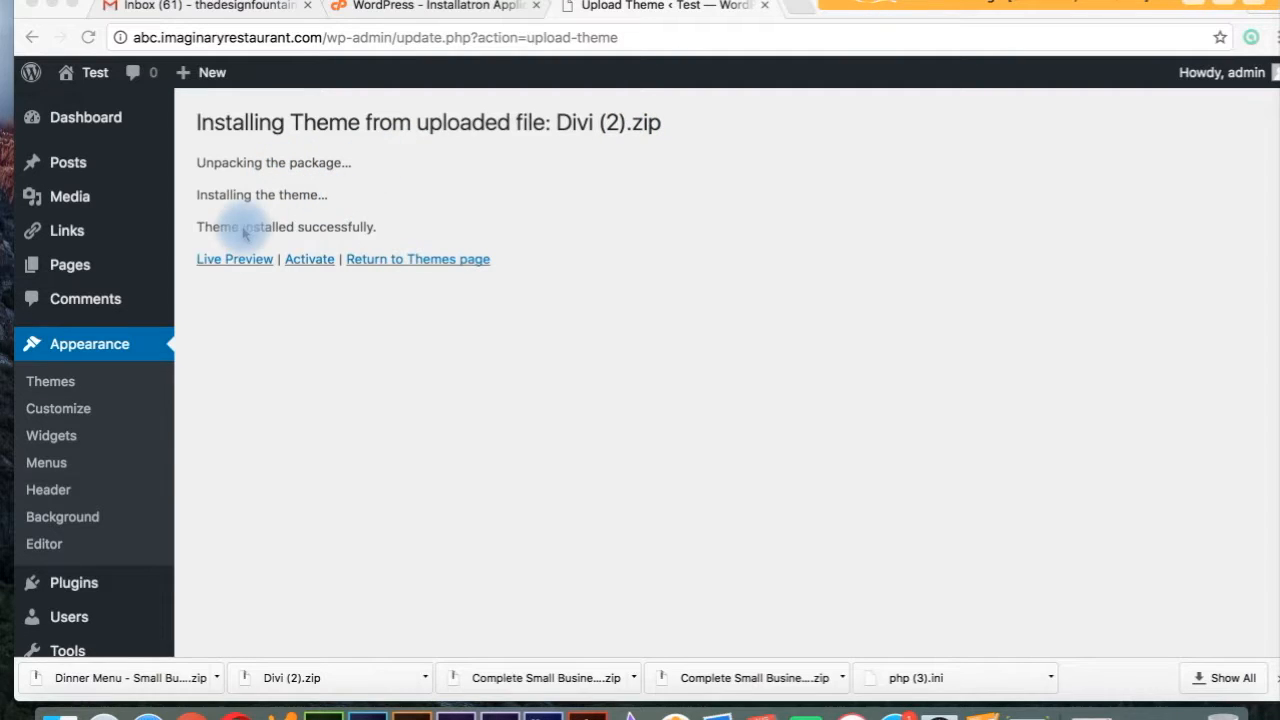
{"action": "left_click", "coordinate": [310, 262]}
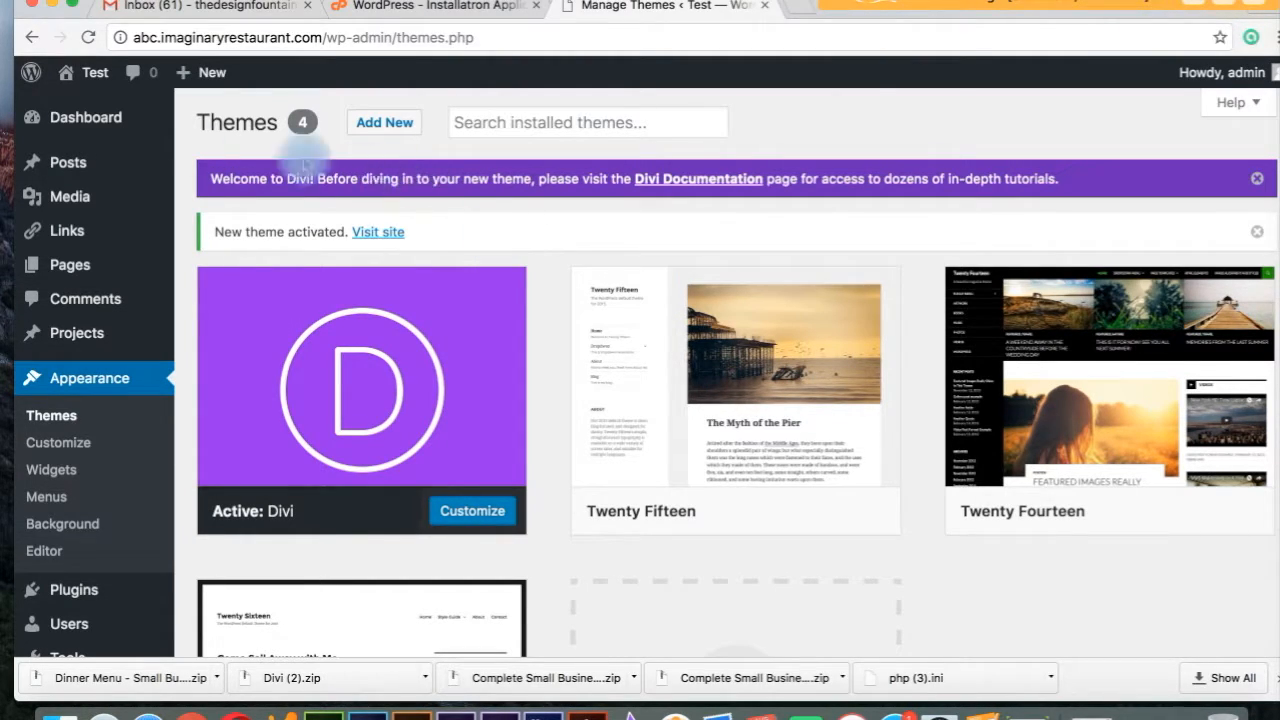
Preview the live site in its Divi design from the admin bar, then return to the Dashboard.
{"action": "left_click", "coordinate": [93, 74]}
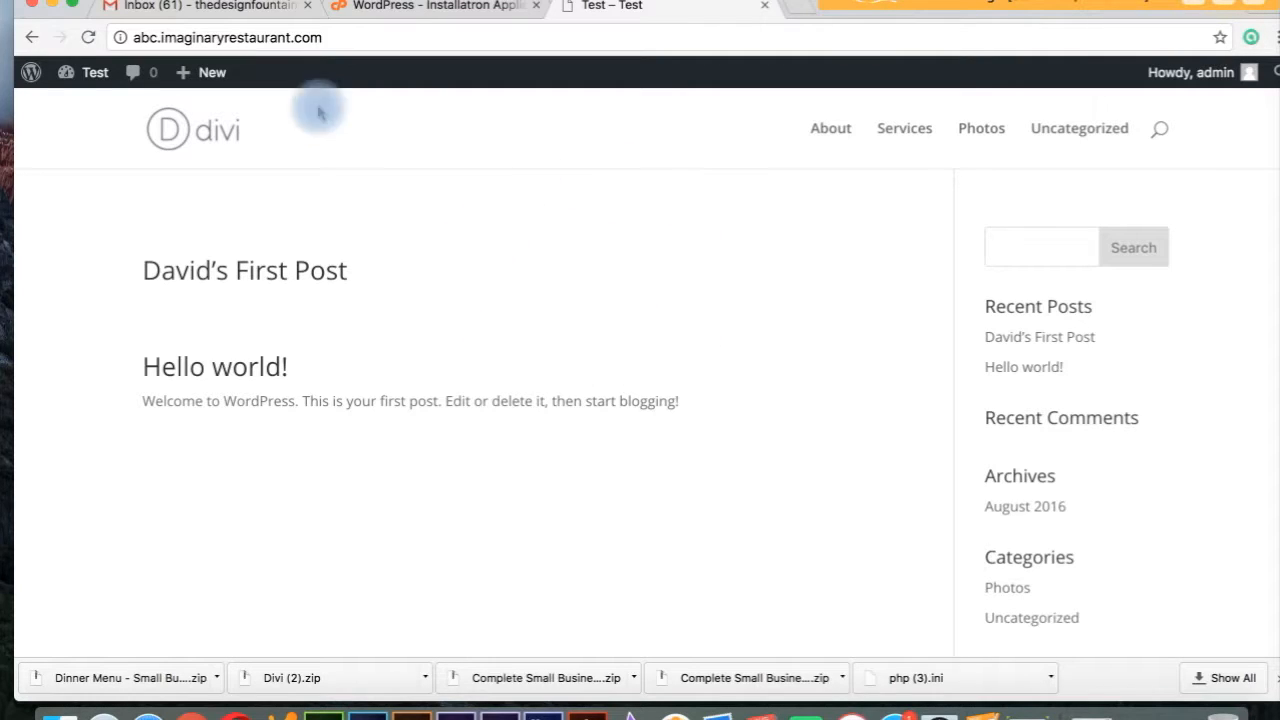
{"action": "mouse_move", "coordinate": [100, 70]}
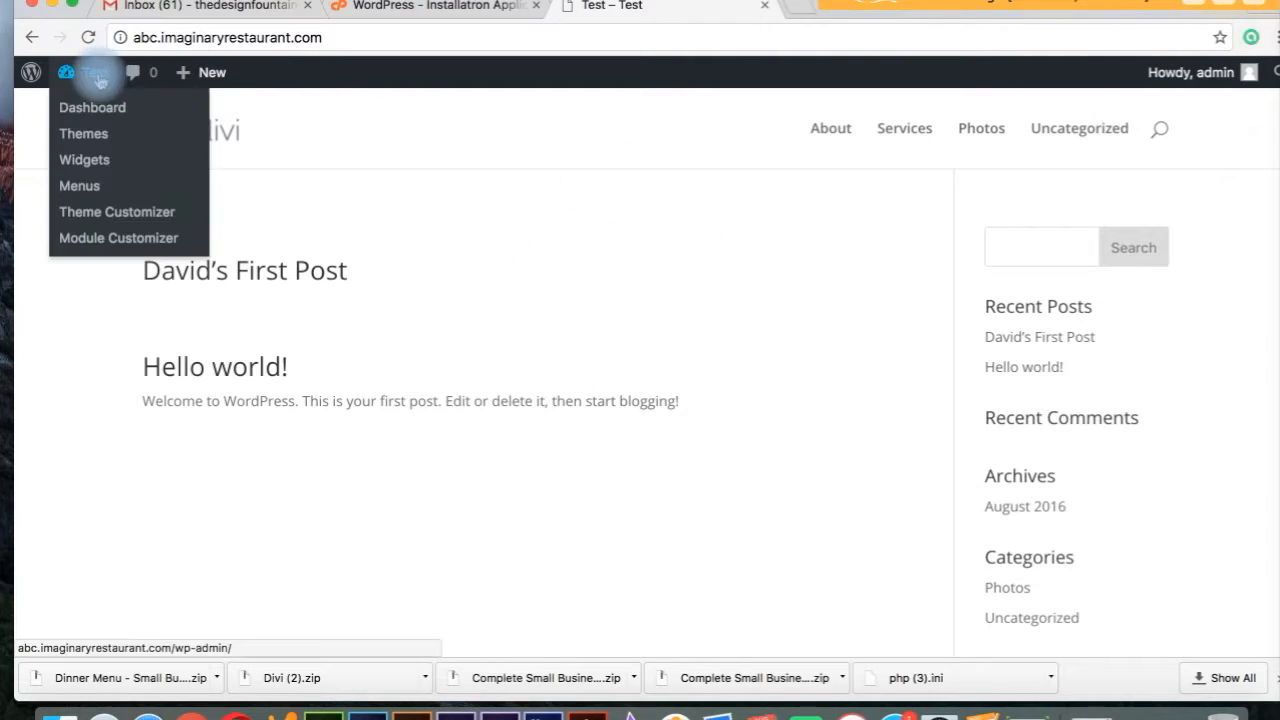
{"action": "left_click", "coordinate": [99, 109]}
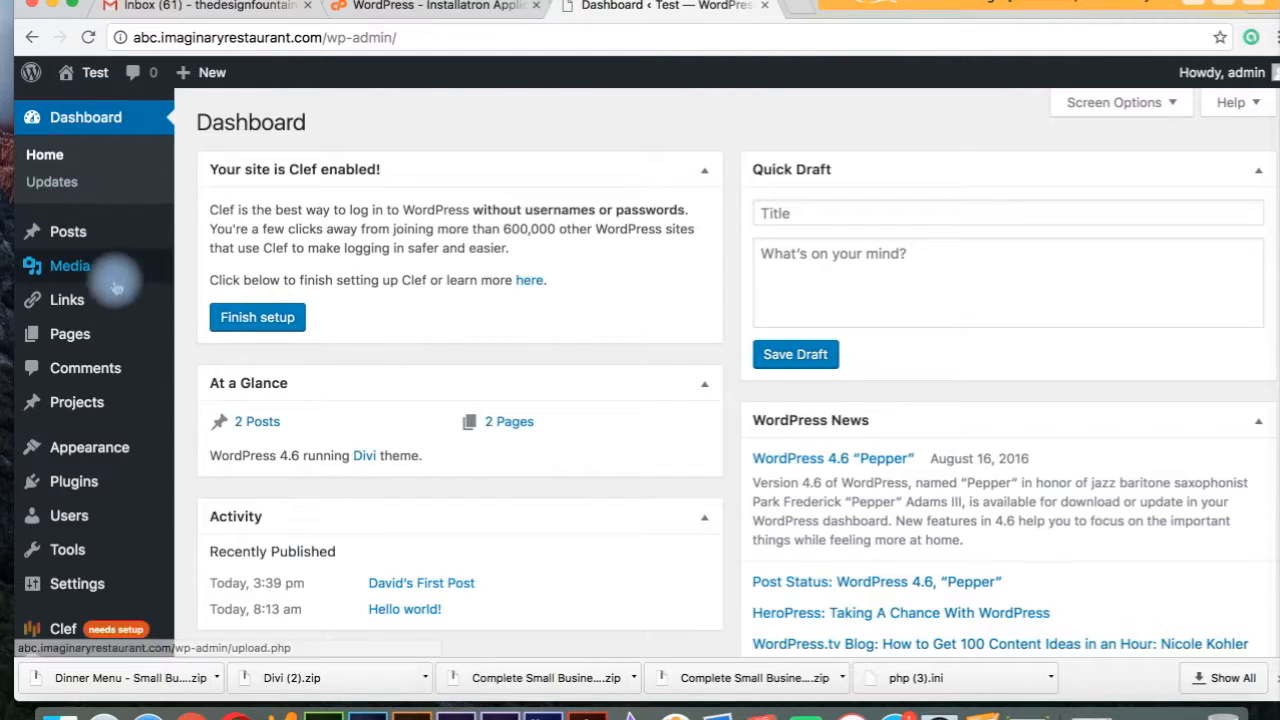
{"action": "mouse_move", "coordinate": [120, 452]}
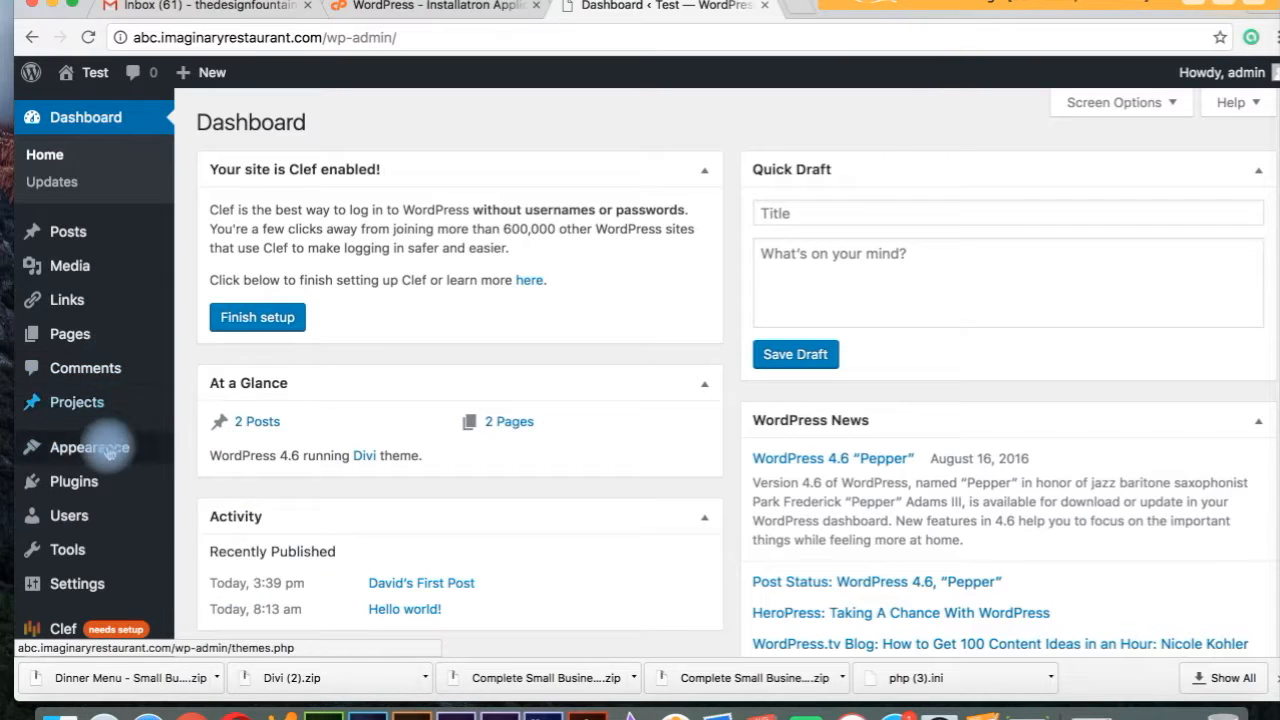
In the Divi customizer, browse the General Settings, Header & Navigation and Footer sections.
{"action": "left_click", "coordinate": [235, 484]}
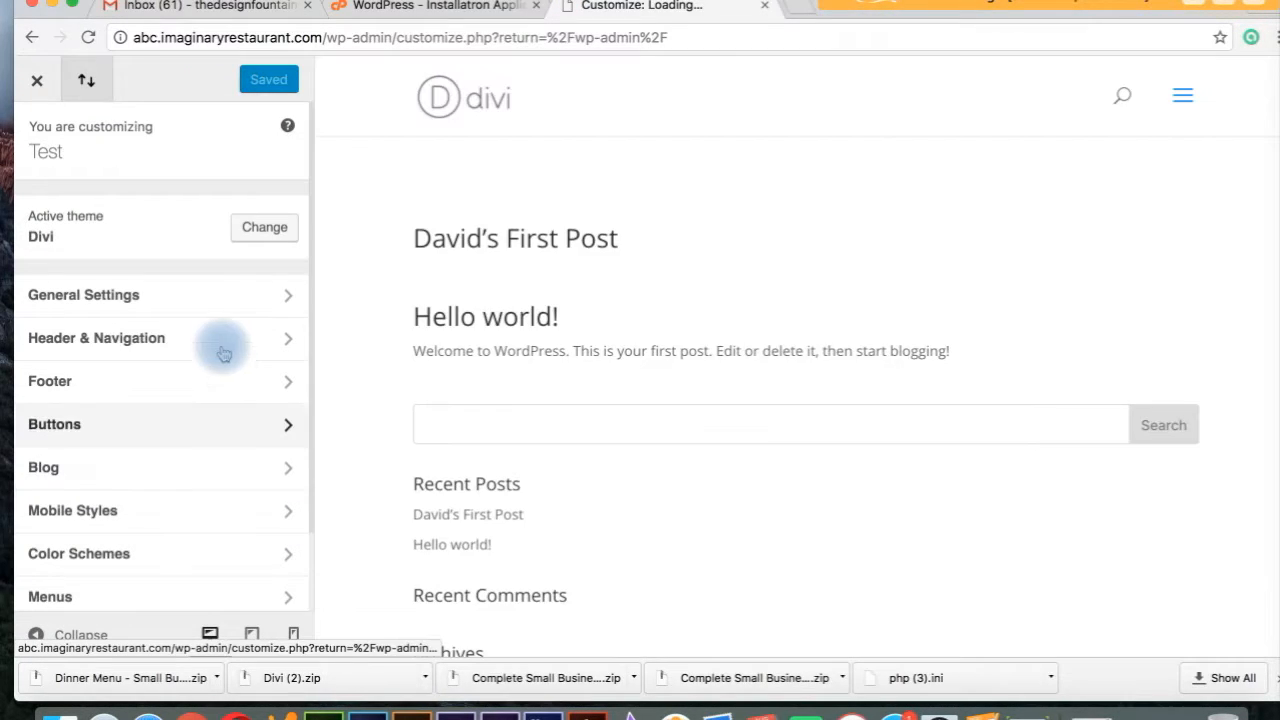
{"action": "left_click", "coordinate": [216, 295]}
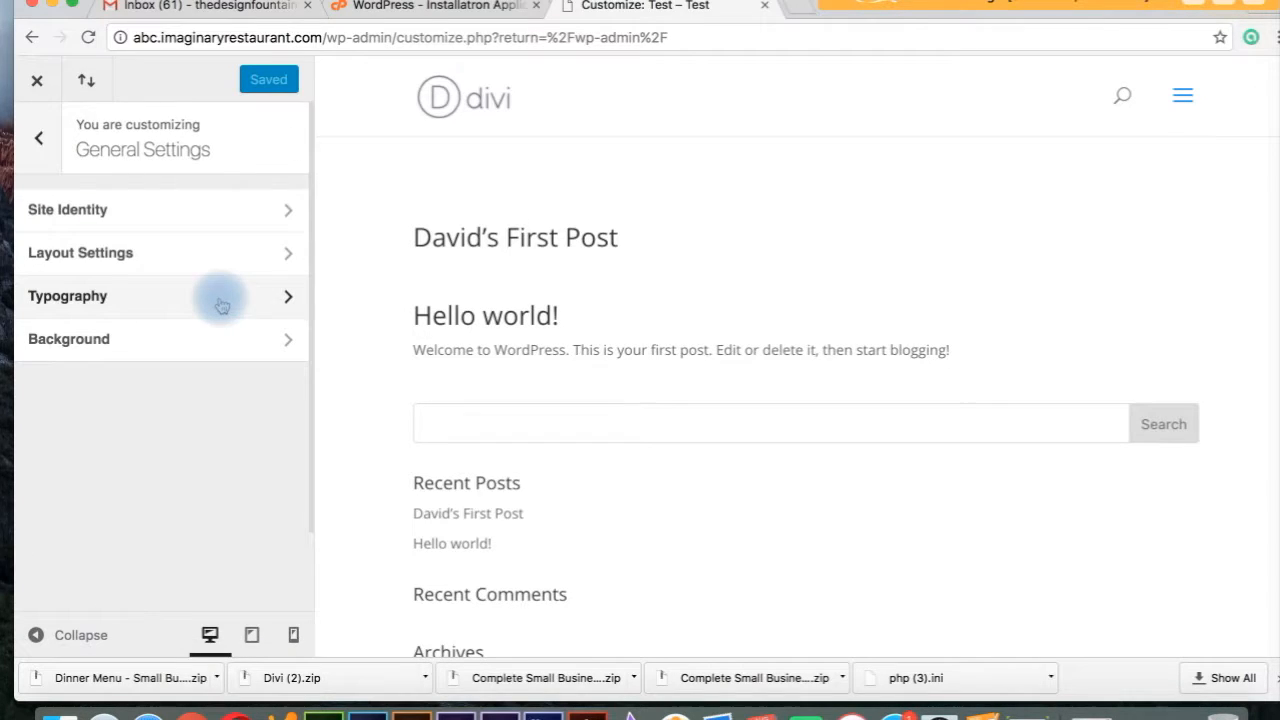
{"action": "left_click", "coordinate": [39, 138]}
{"action": "left_click", "coordinate": [150, 345]}
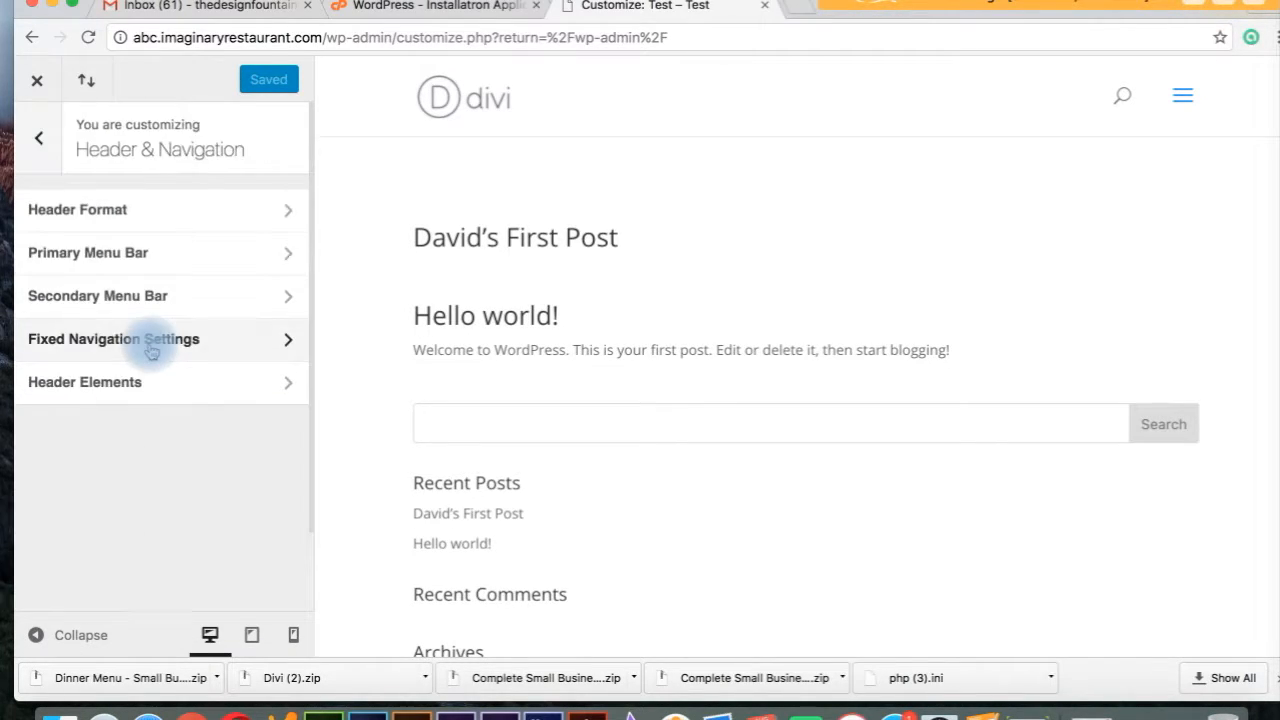
{"action": "left_click", "coordinate": [26, 146]}
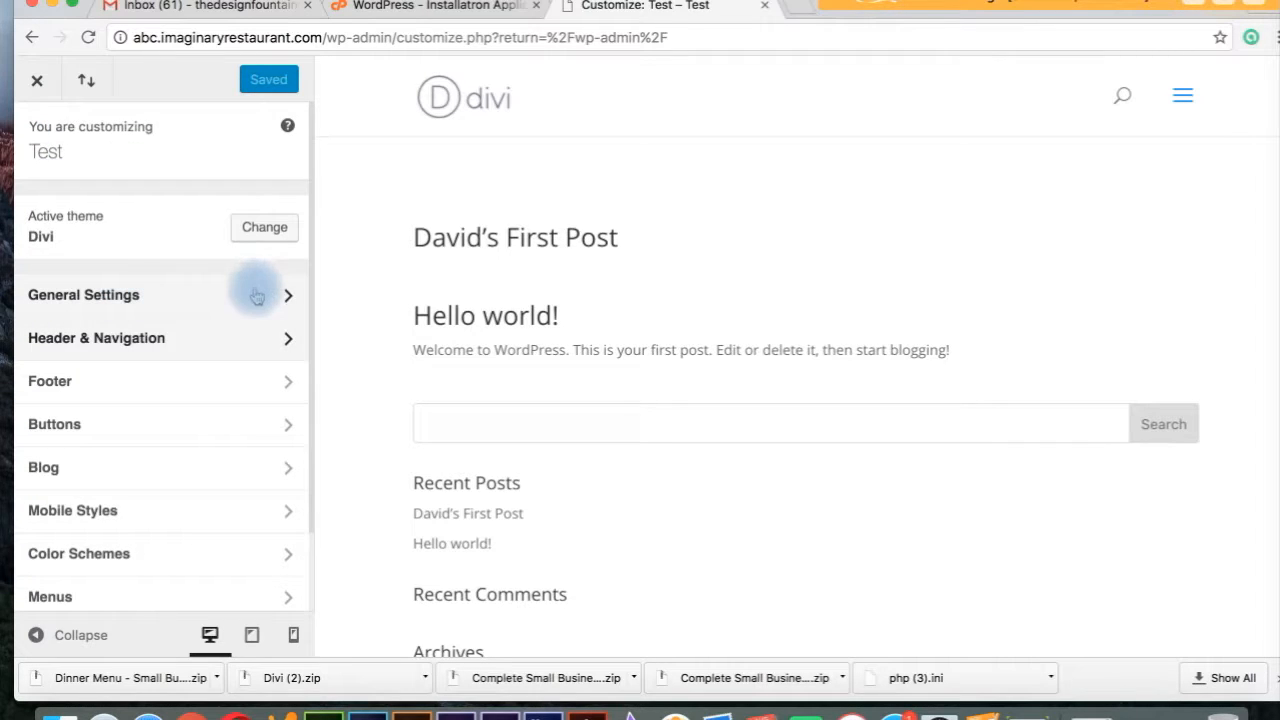
{"action": "left_click", "coordinate": [266, 380]}
{"action": "left_click", "coordinate": [42, 137]}
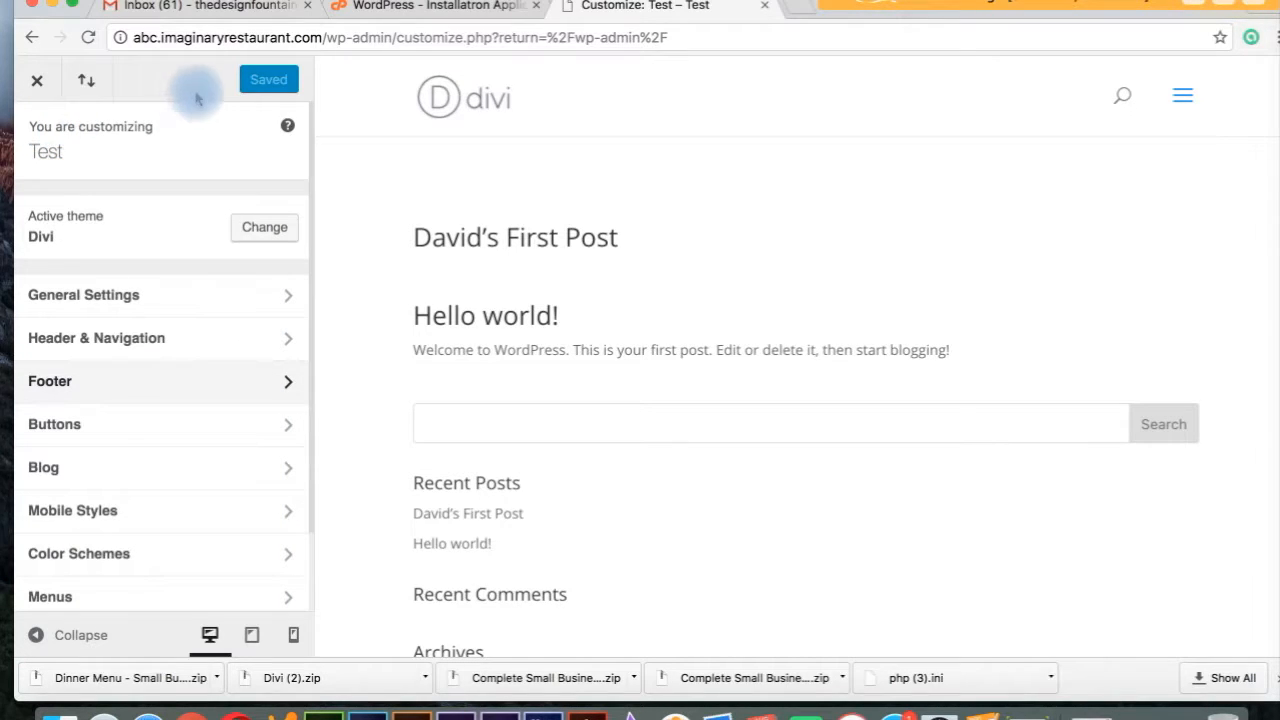
{"action": "left_click", "coordinate": [264, 84]}
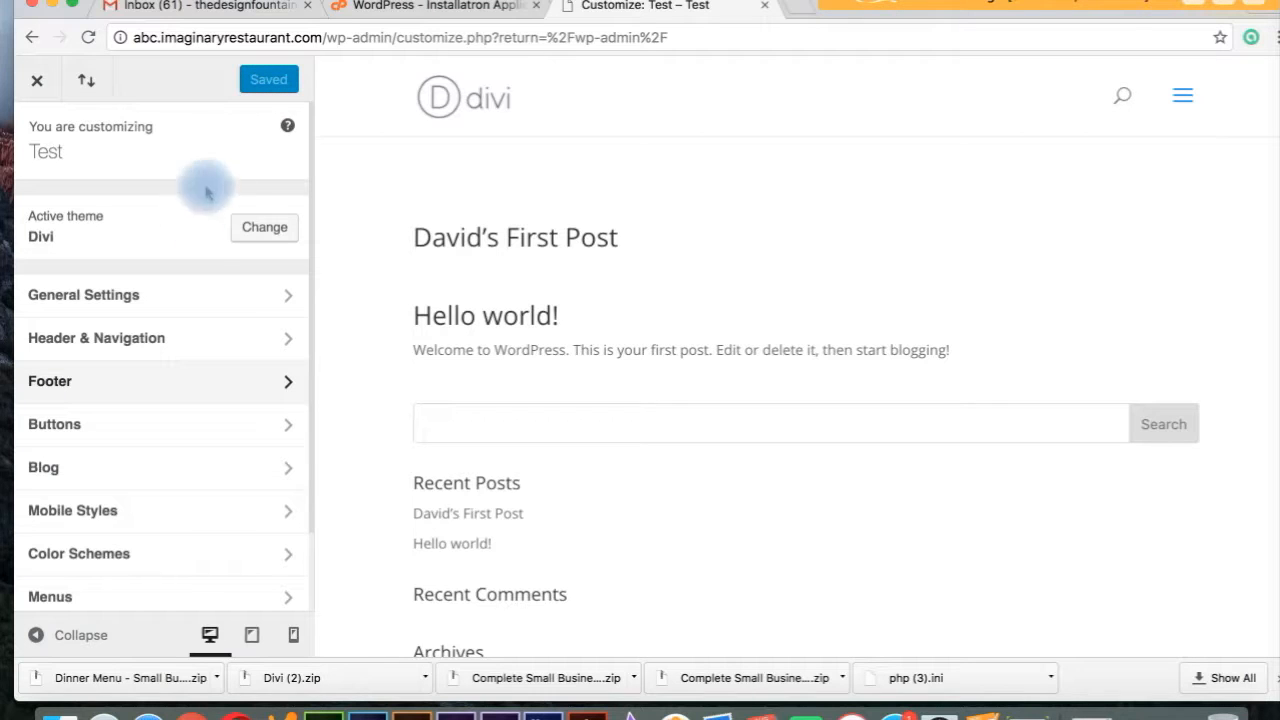
Tick Enable Boxed Layout under General Settings > Layout Settings and publish the change.
{"action": "left_click", "coordinate": [194, 294]}
{"action": "left_click", "coordinate": [188, 254]}
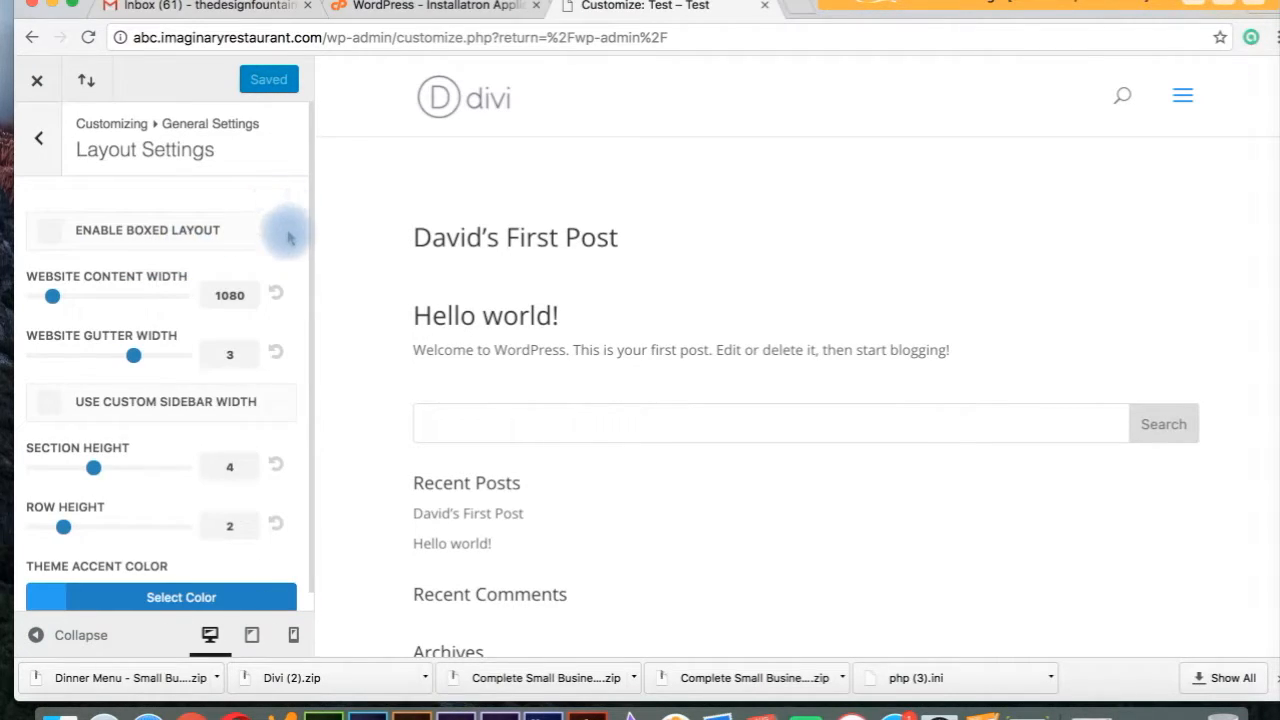
{"action": "left_click_drag", "start_coordinate": [312, 238], "coordinate": [298, 277]}
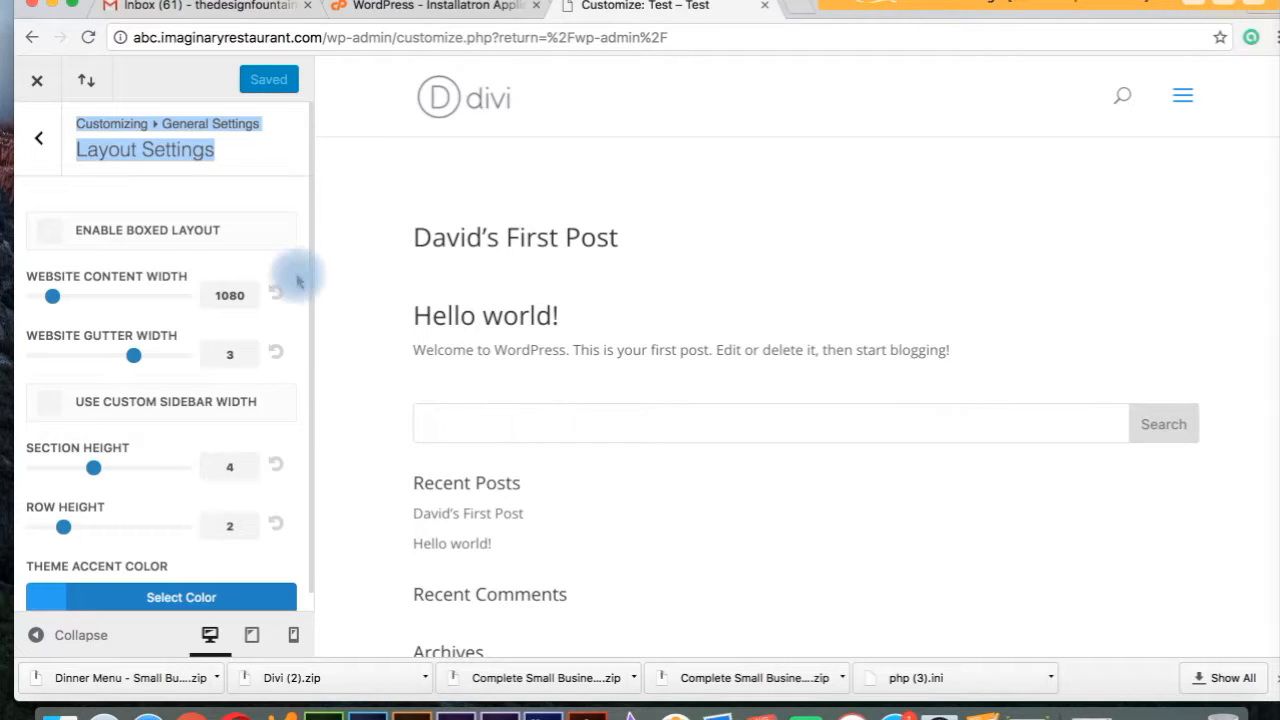
{"action": "left_click", "coordinate": [283, 196]}
{"action": "scroll", "coordinate": [285, 200], "scroll_direction": "down", "scroll_amount": 1}
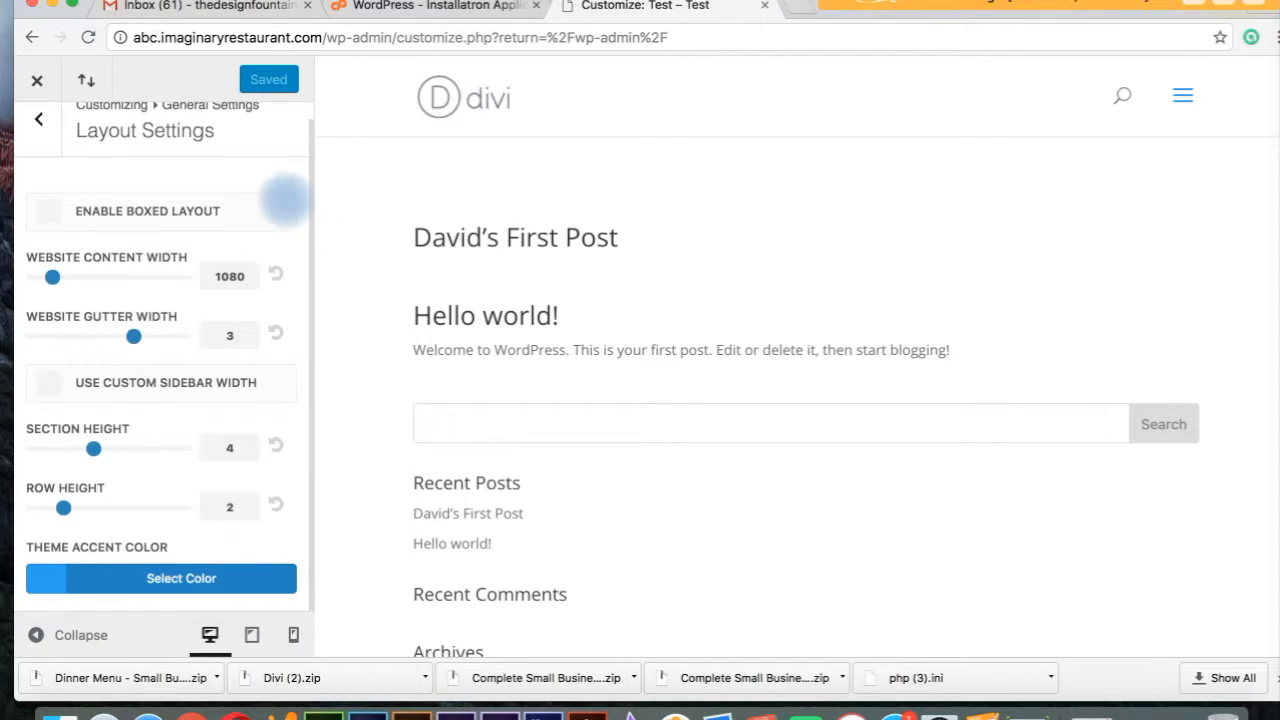
{"action": "scroll", "coordinate": [285, 200], "scroll_direction": "up", "scroll_amount": 1}
{"action": "scroll", "coordinate": [285, 200], "scroll_direction": "down", "scroll_amount": 1}
{"action": "left_click", "coordinate": [57, 219]}
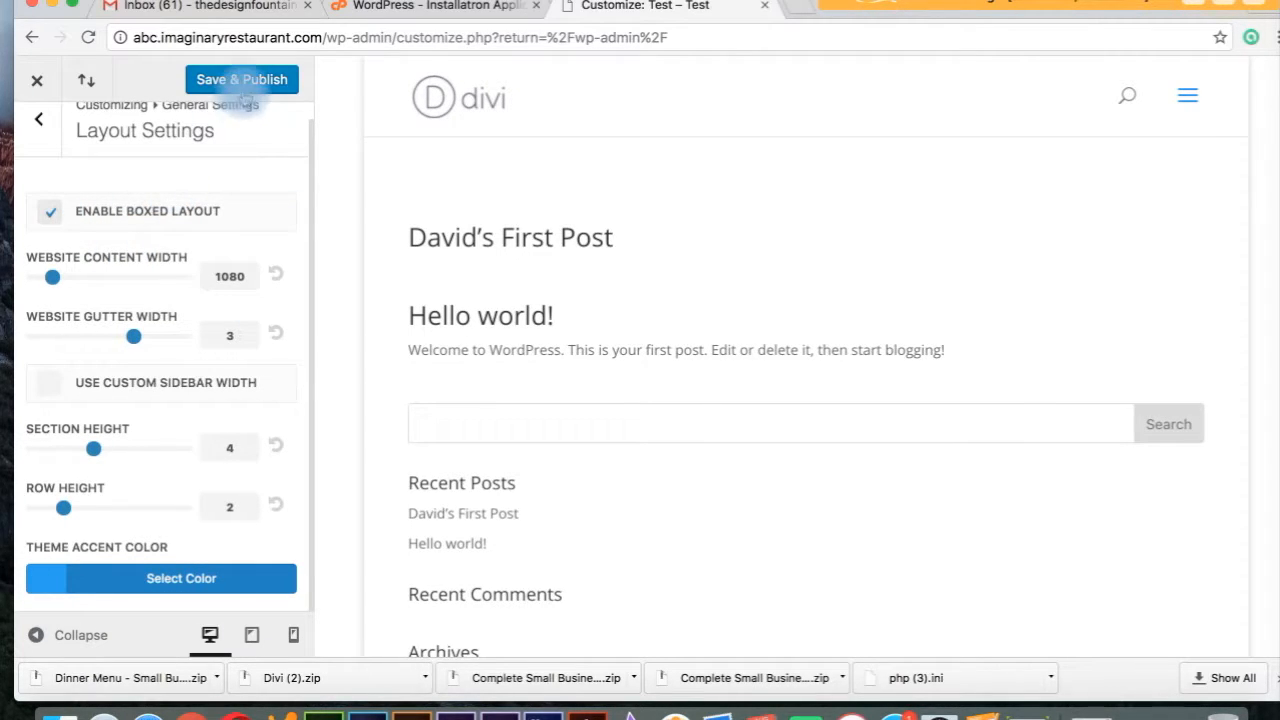
{"action": "left_click", "coordinate": [245, 80]}
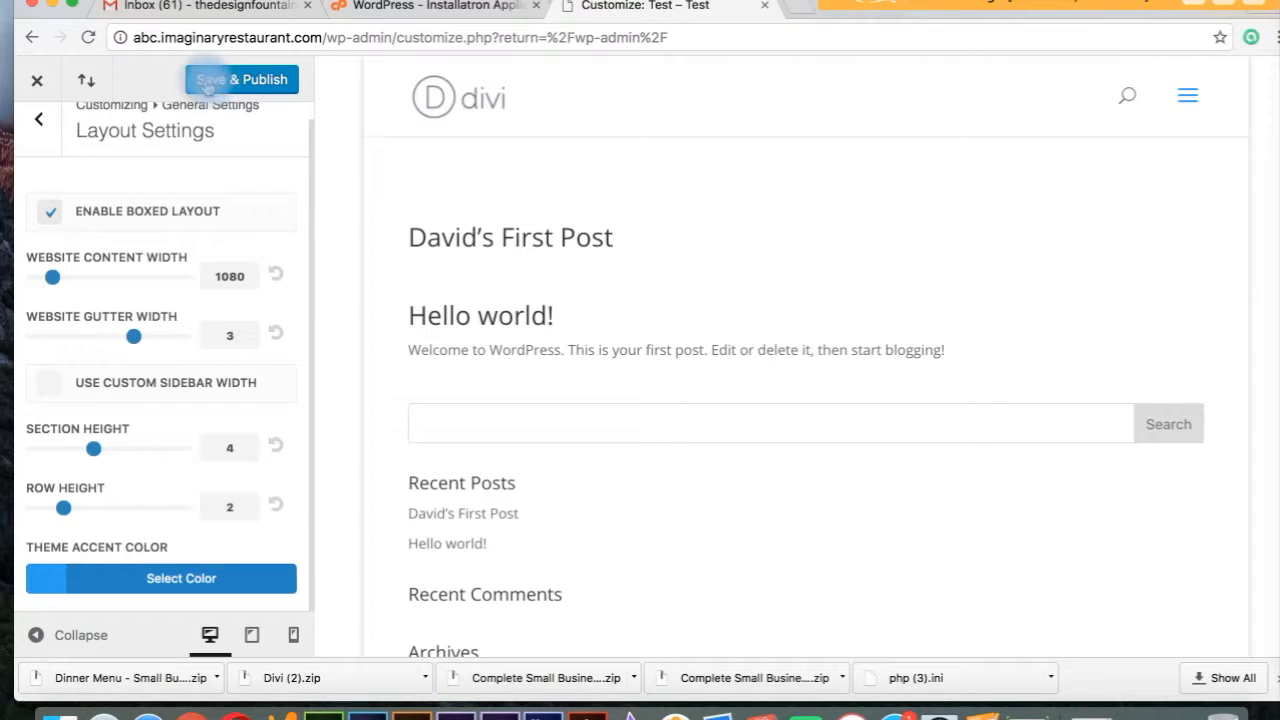
{"action": "left_click", "coordinate": [247, 88]}
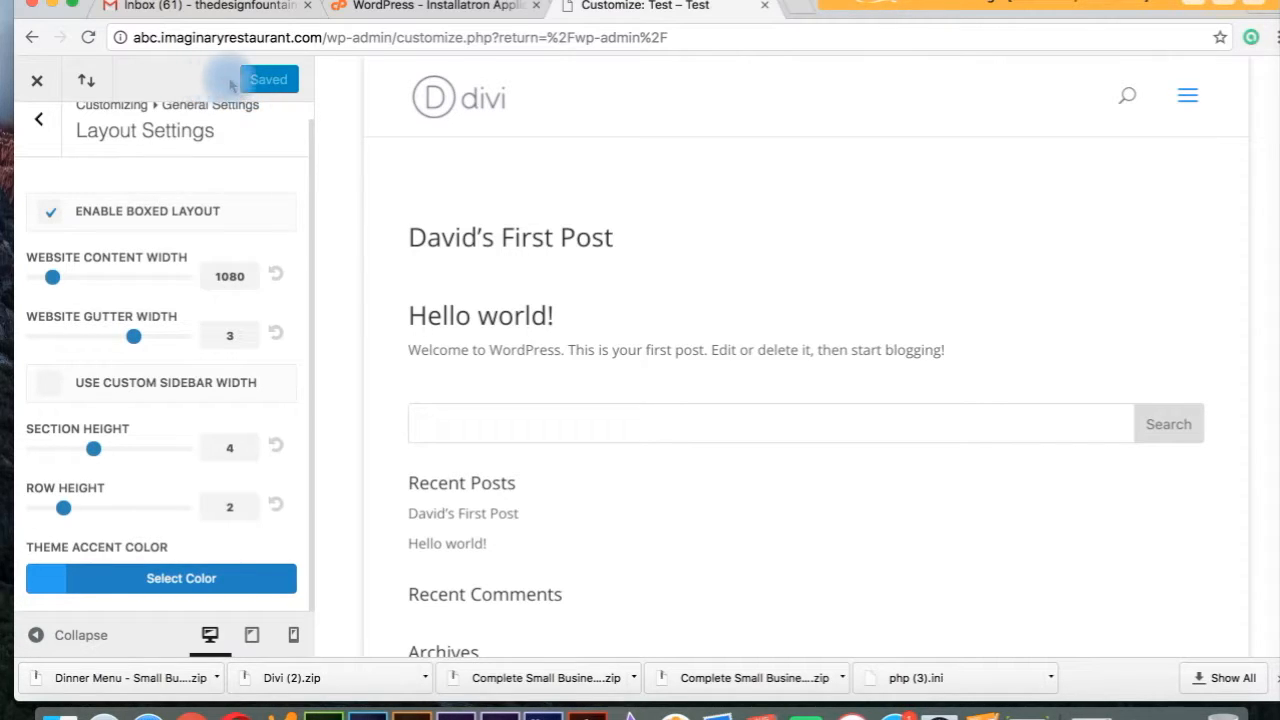
Exit the Divi customizer, view the boxed layout on the live site, then go back to Dashboard.
{"action": "left_click", "coordinate": [48, 84]}
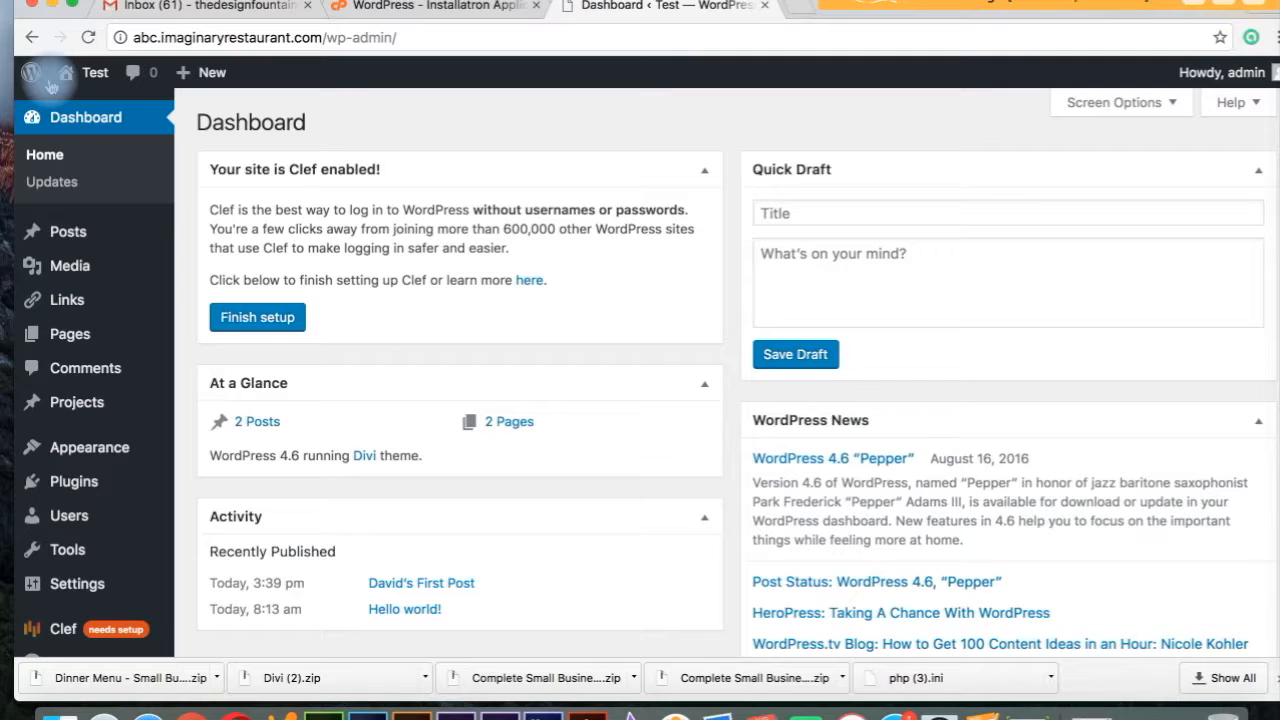
{"action": "mouse_move", "coordinate": [85, 74]}
{"action": "left_click", "coordinate": [87, 108]}
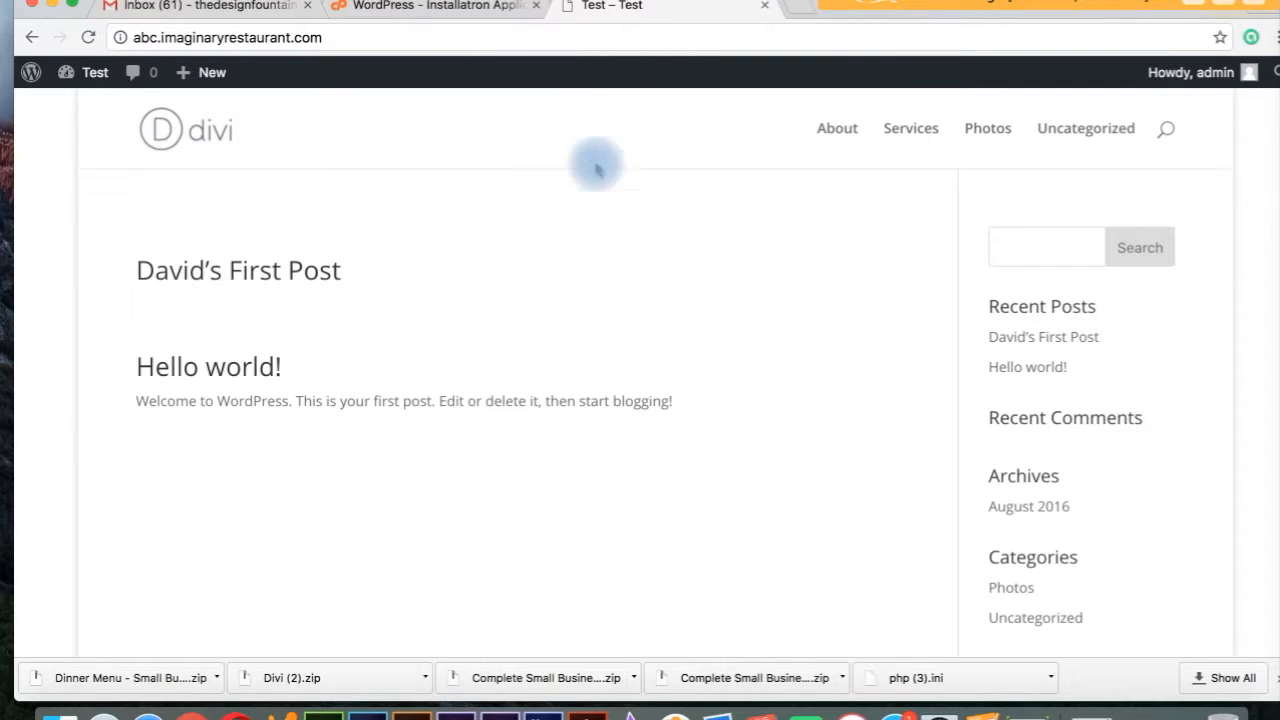
{"action": "mouse_move", "coordinate": [70, 74]}
{"action": "left_click", "coordinate": [79, 112]}
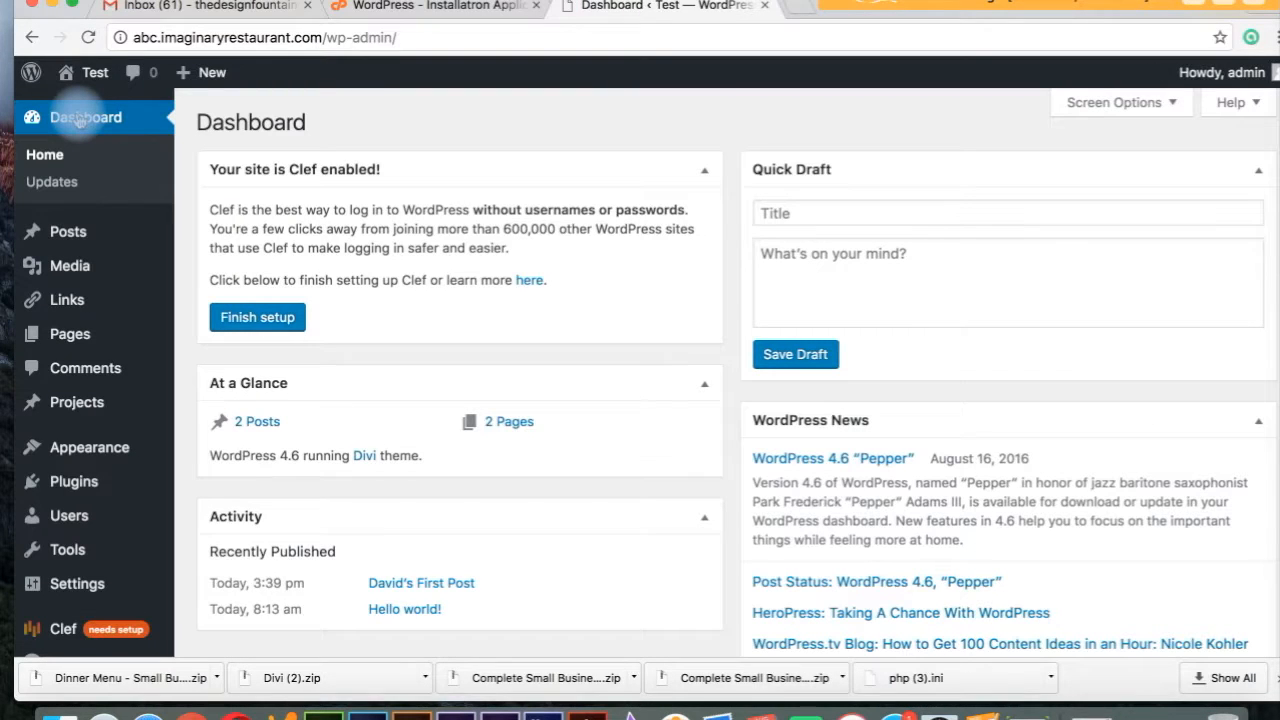